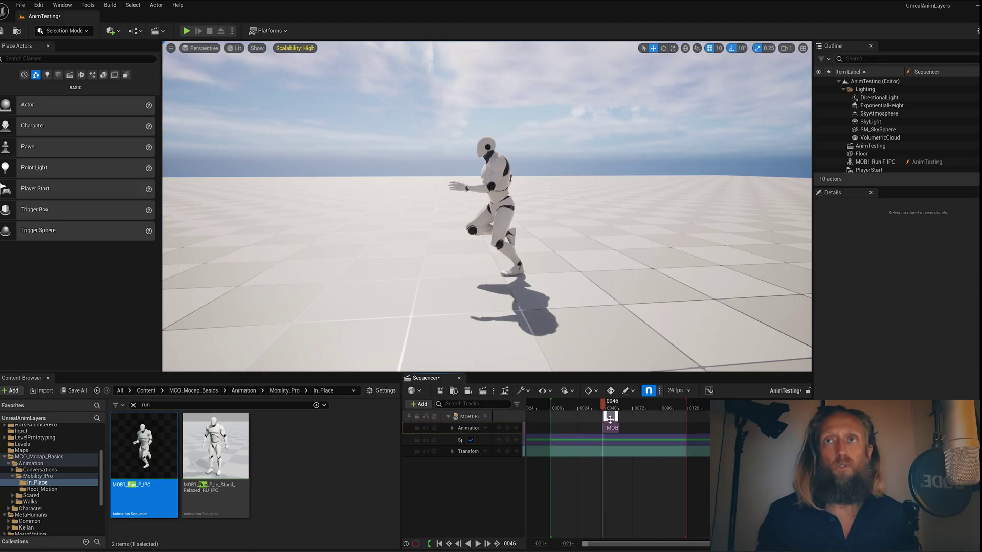
Slide the MOB1_Run_F_IPC run animation section along the Sequencer timeline.
left_click_drag(609, 419, 690, 415)
Play the run animation from frame 10, then bring up the AnimExport folder holding MOB1_Run_F_IPC.FBX.
left_click_drag(580, 409, 561, 408)
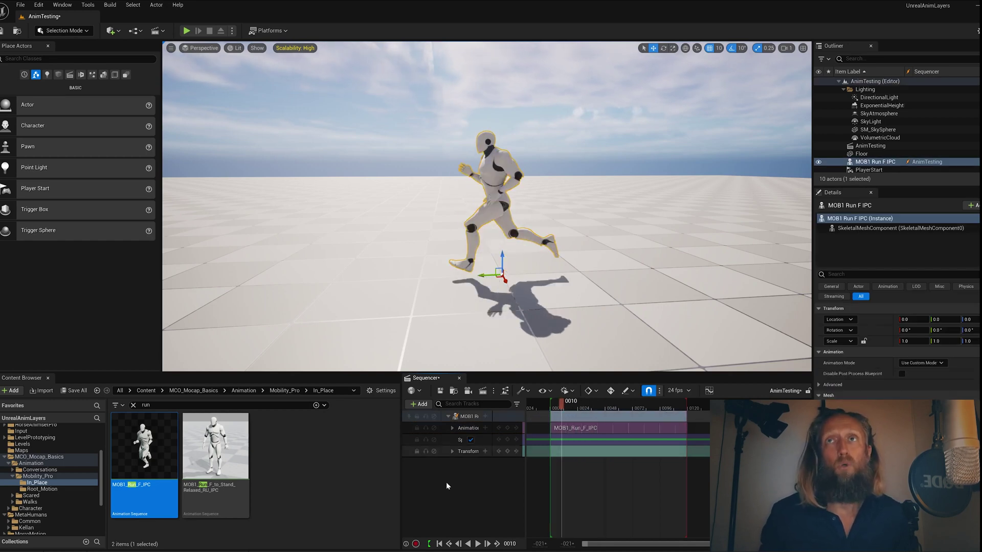
left_click(478, 543)
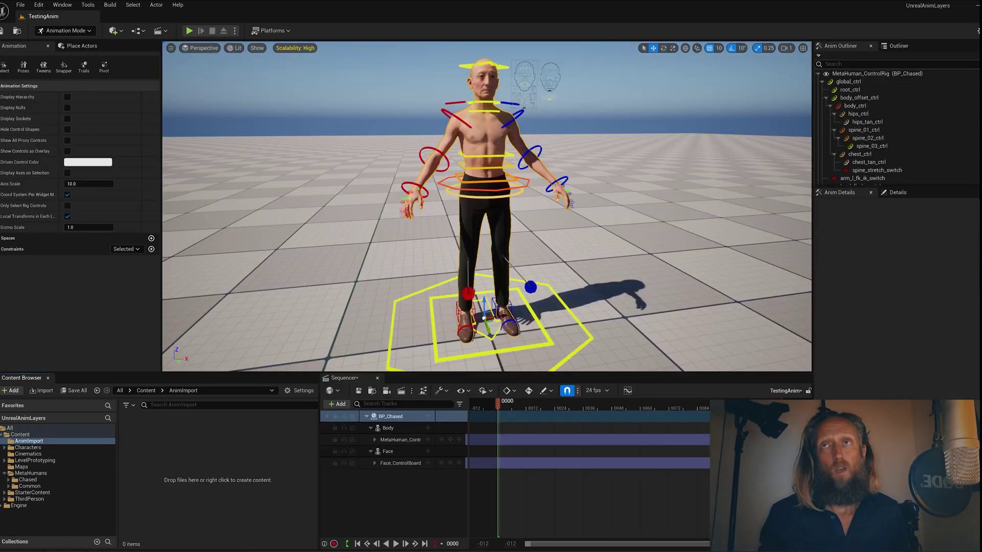
key("alt+Tab")
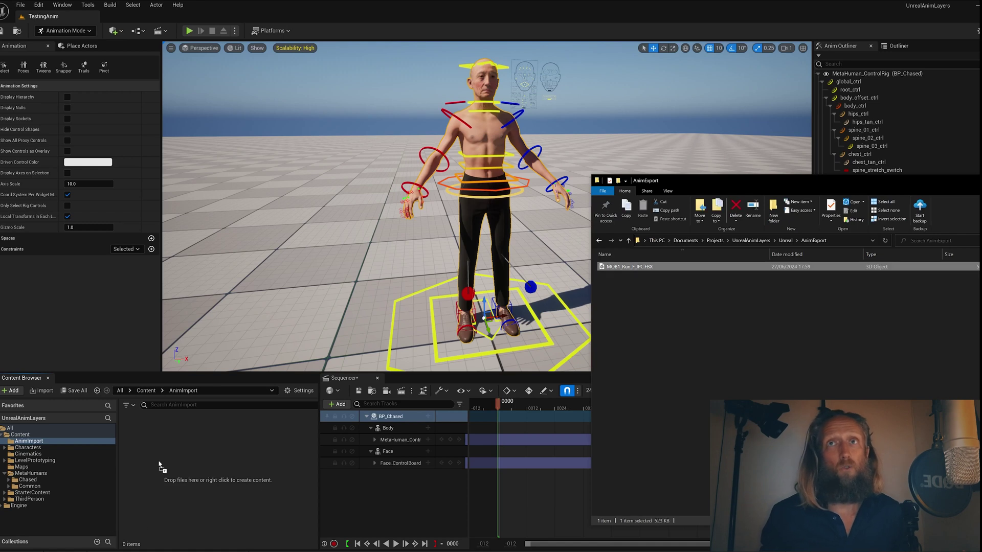
Import MOB1_Run_F_IPC.FBX into AnimImport on the metahuman_base_skel skeleton, then close the message log.
left_click_drag(161, 467, 161, 467)
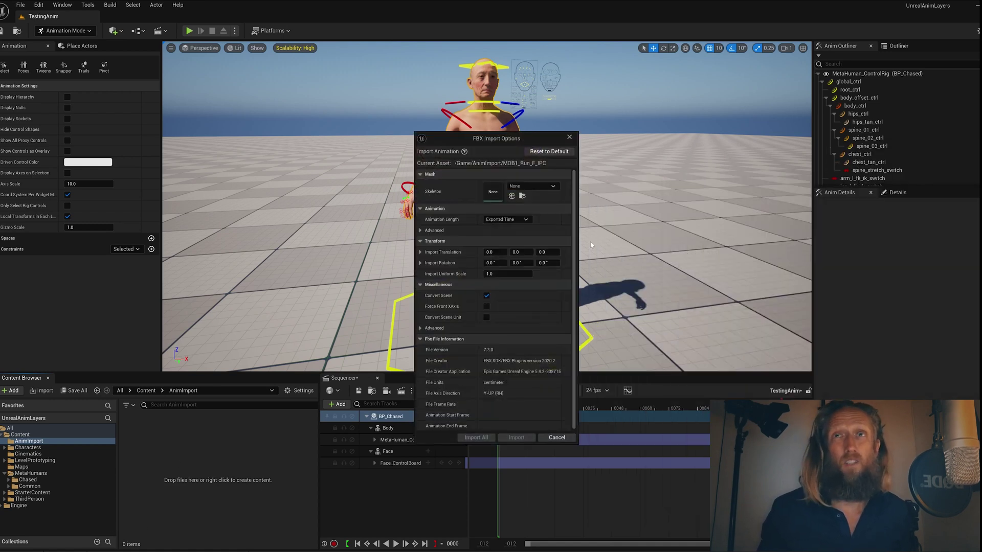
left_click(553, 186)
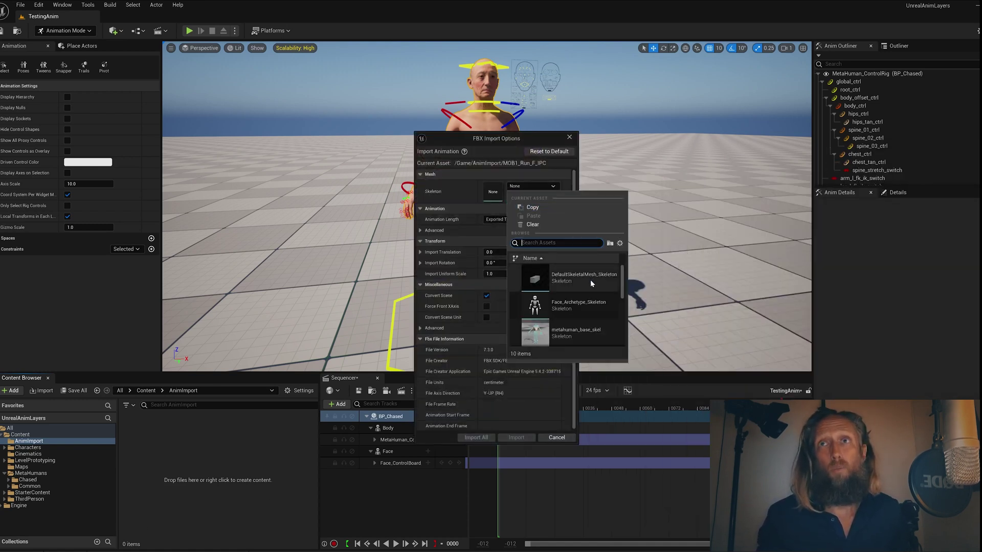
left_click(590, 323)
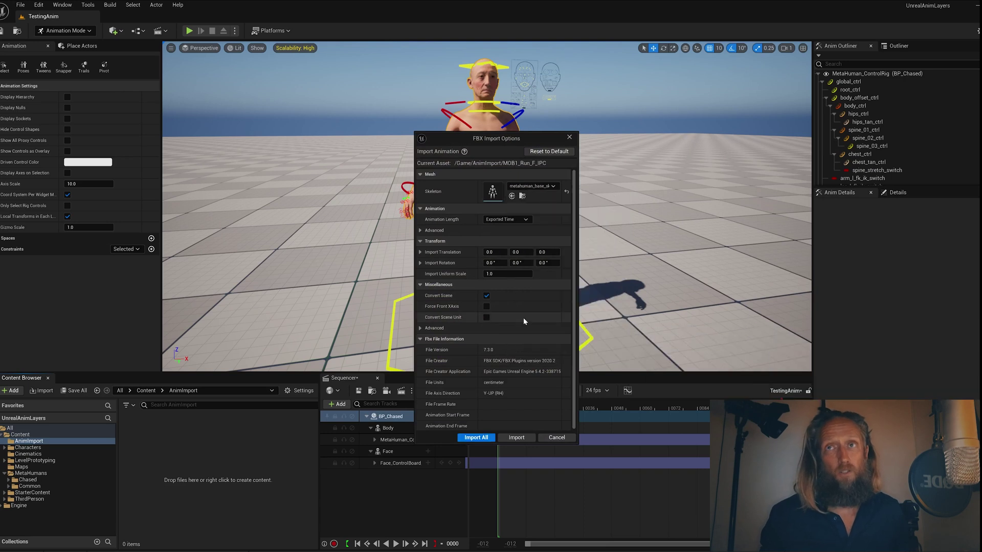
left_click(511, 437)
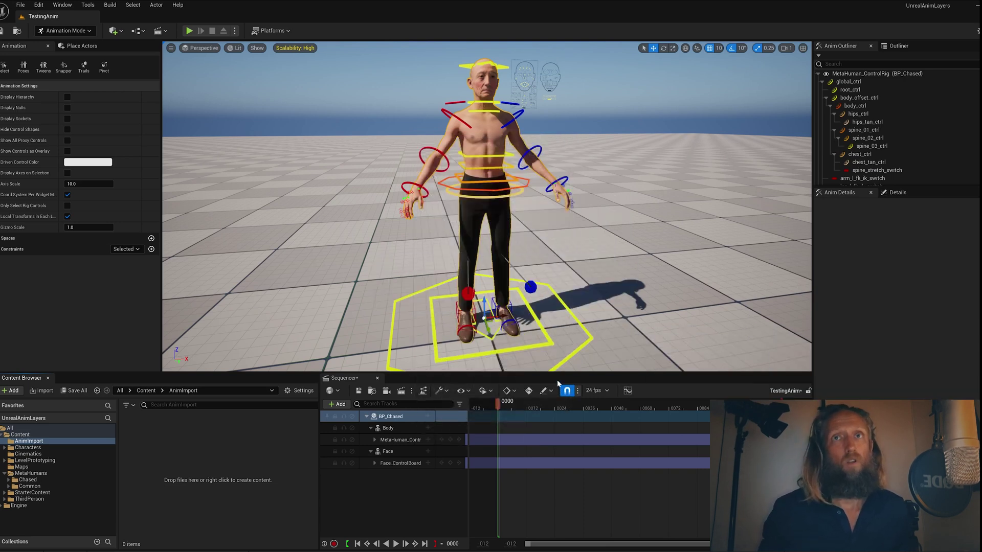
left_click(697, 166)
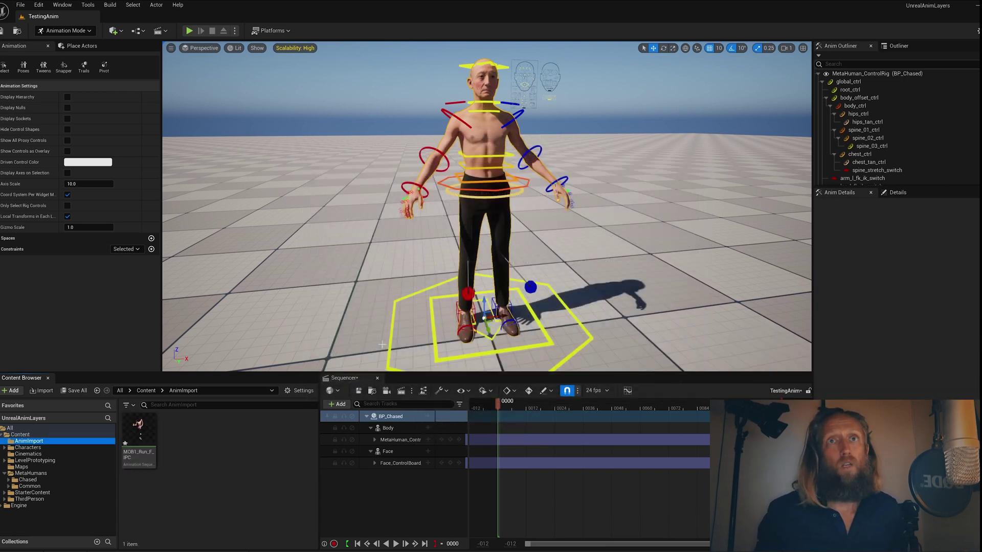
Open MOB1_Run_F_IPC docked, and show retargeting options in its Skeleton Tree.
double_click(137, 437)
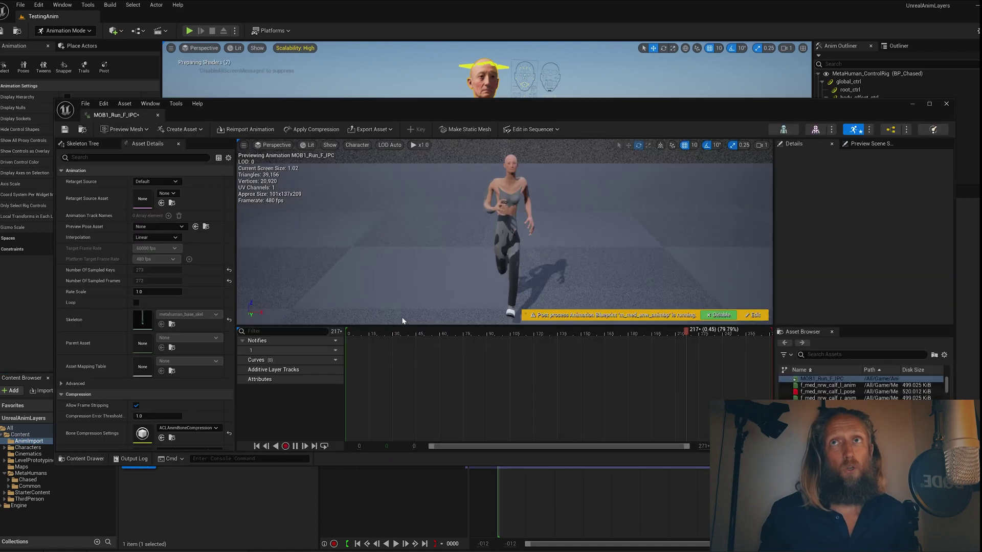
left_click_drag(117, 115, 124, 42)
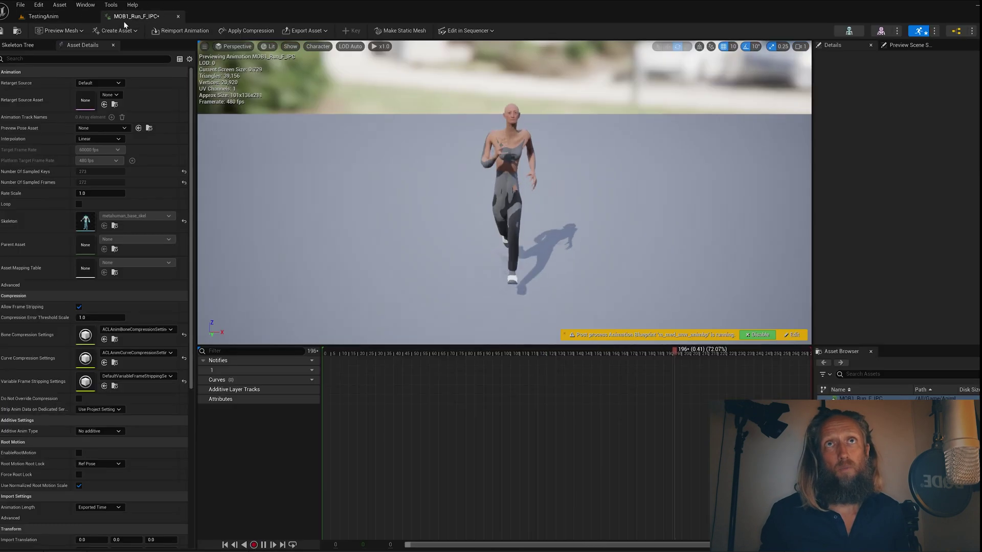
left_click(18, 45)
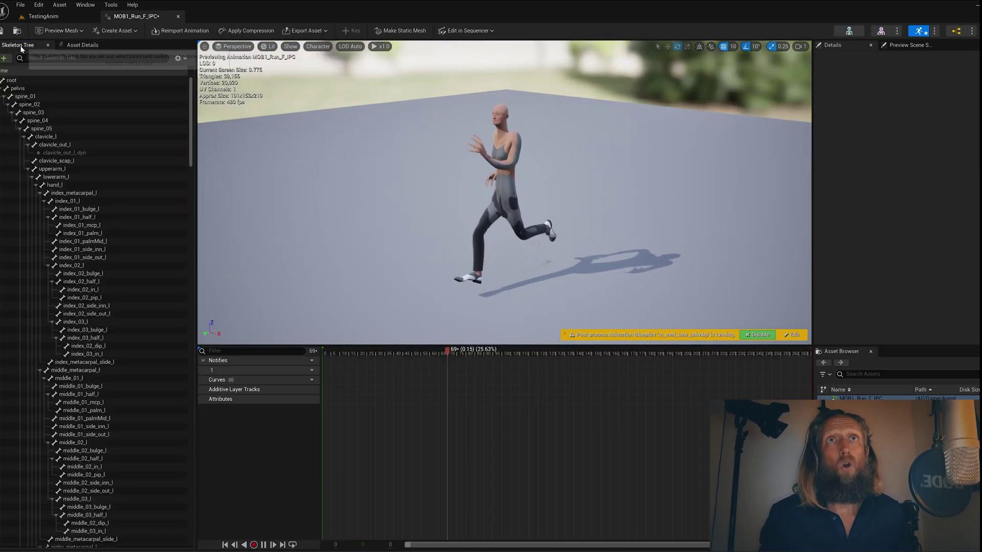
left_click(179, 58)
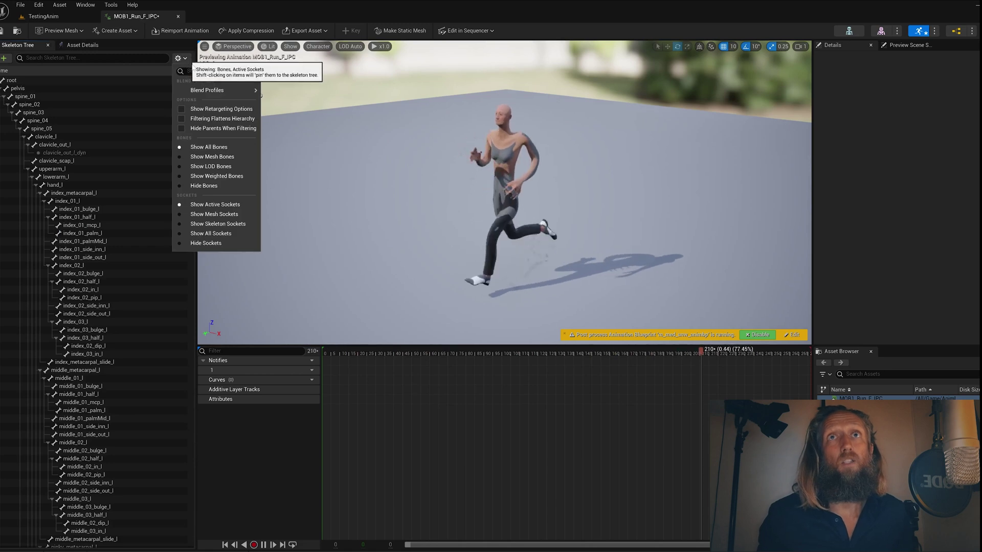
left_click(190, 110)
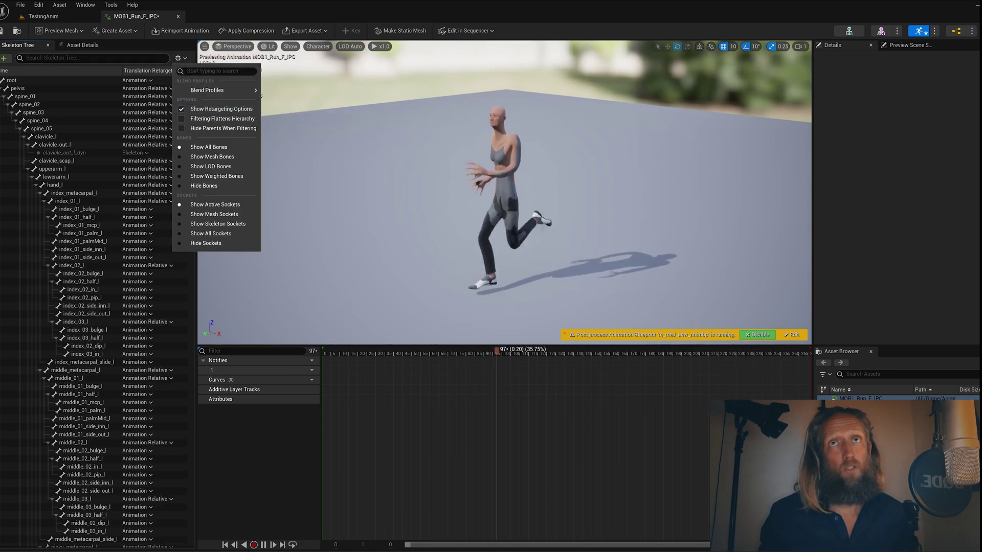
left_click(149, 42)
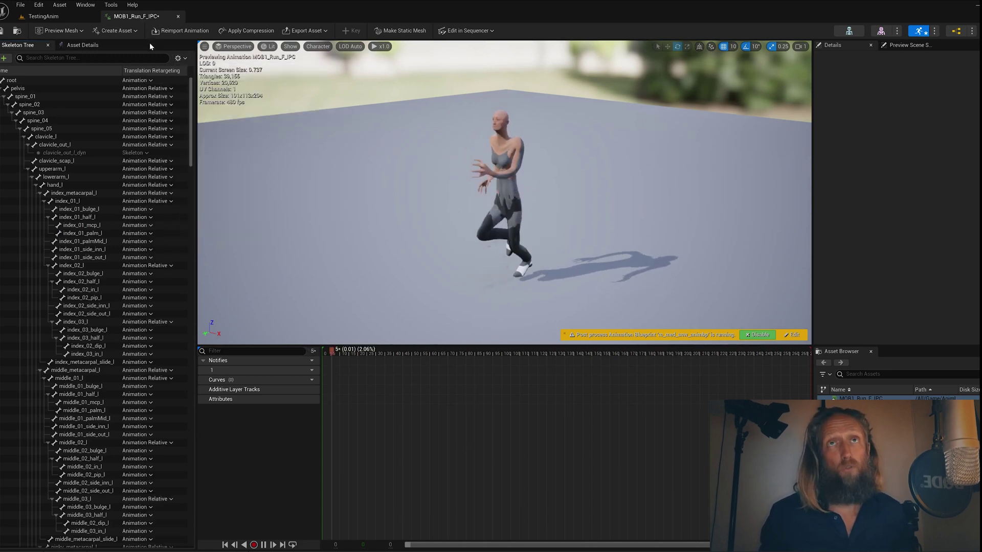
Recursively set spine_01 and its children to Skeleton translation retargeting.
right_click(172, 96)
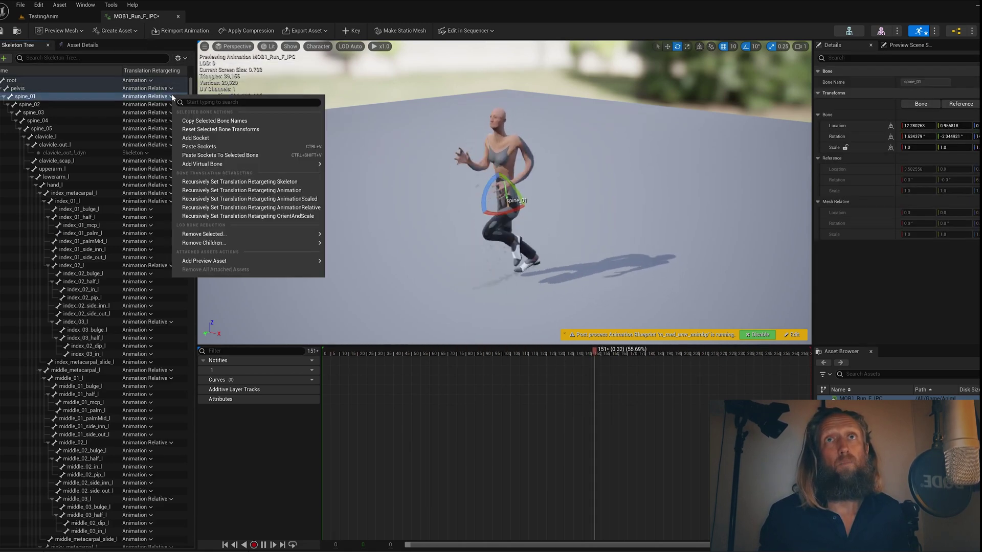
left_click(221, 182)
scroll(112, 284, "down", 5)
scroll(113, 284, "down", 20)
scroll(113, 304, "down", 20)
scroll(113, 310, "down", 10)
Recursively set thigh_l and thigh_r chains to Skeleton translation retargeting.
right_click(166, 305)
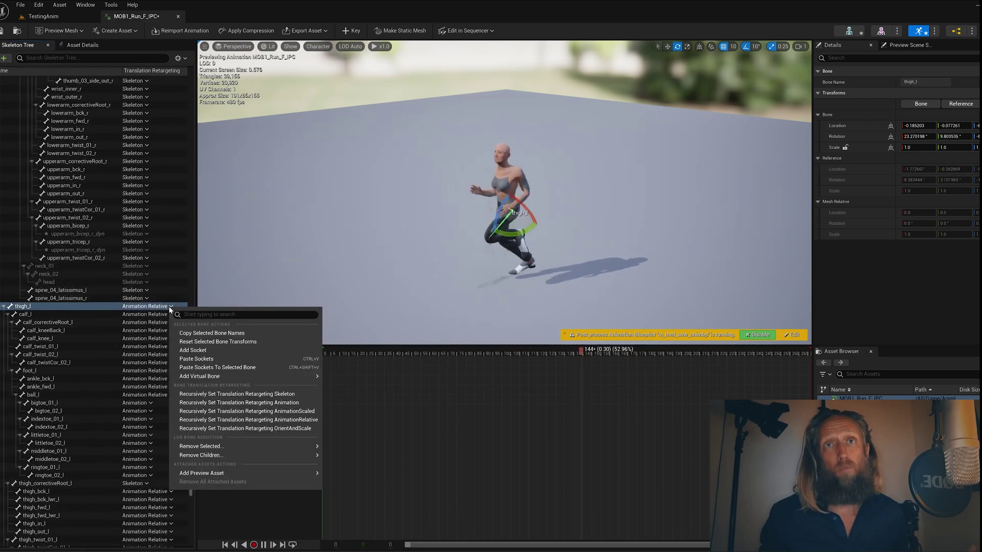
left_click(219, 392)
scroll(131, 384, "down", 15)
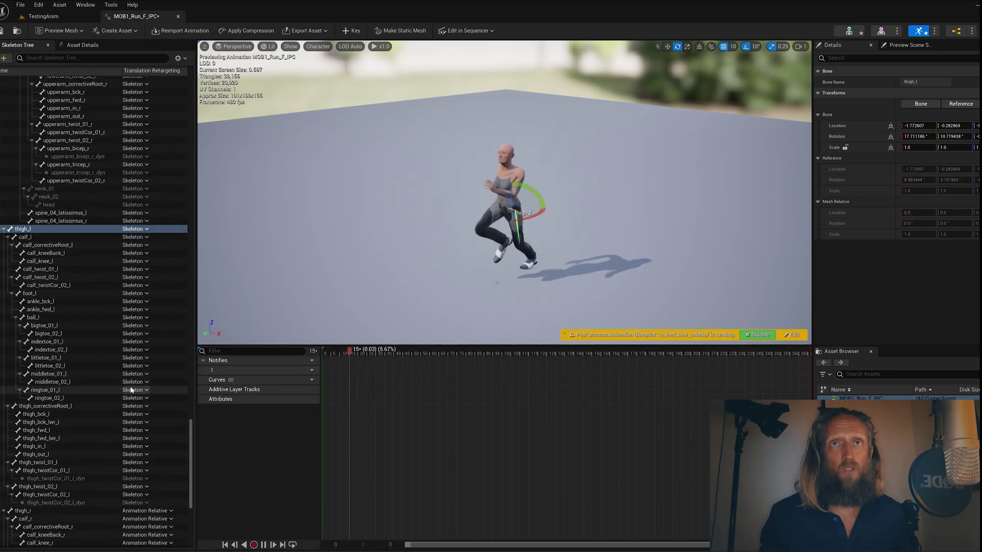
right_click(175, 348)
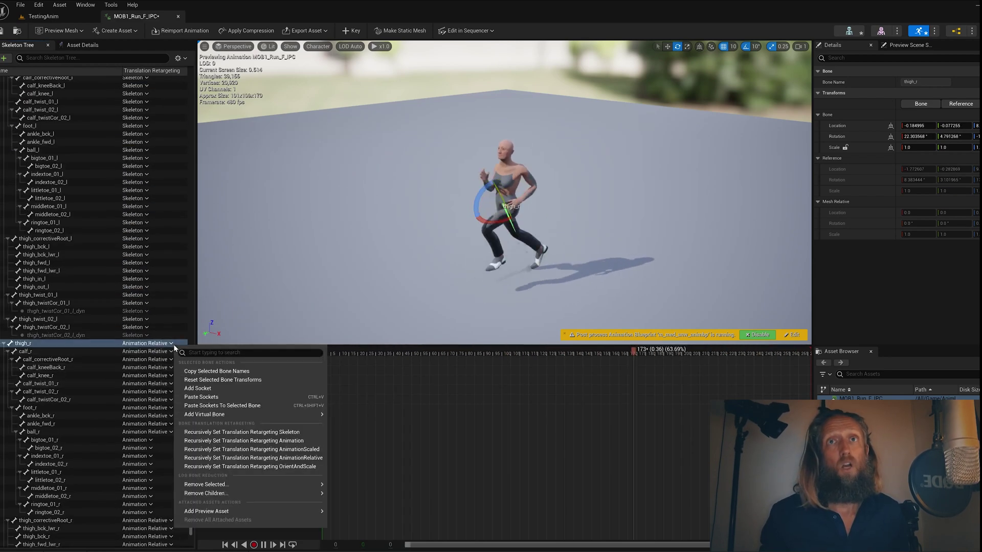
left_click(230, 433)
scroll(103, 361, "down", 4)
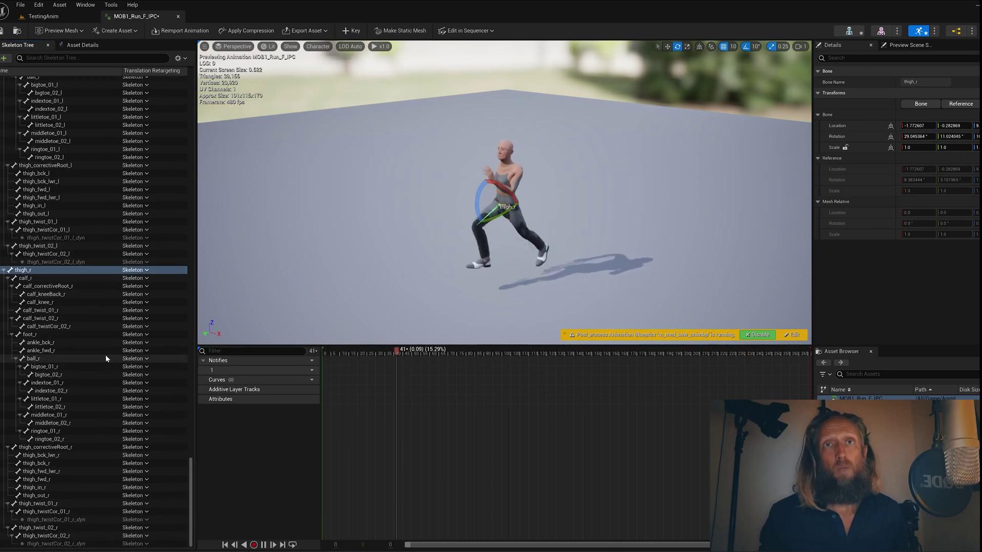
scroll(77, 358, "up", 14)
scroll(81, 350, "up", 20)
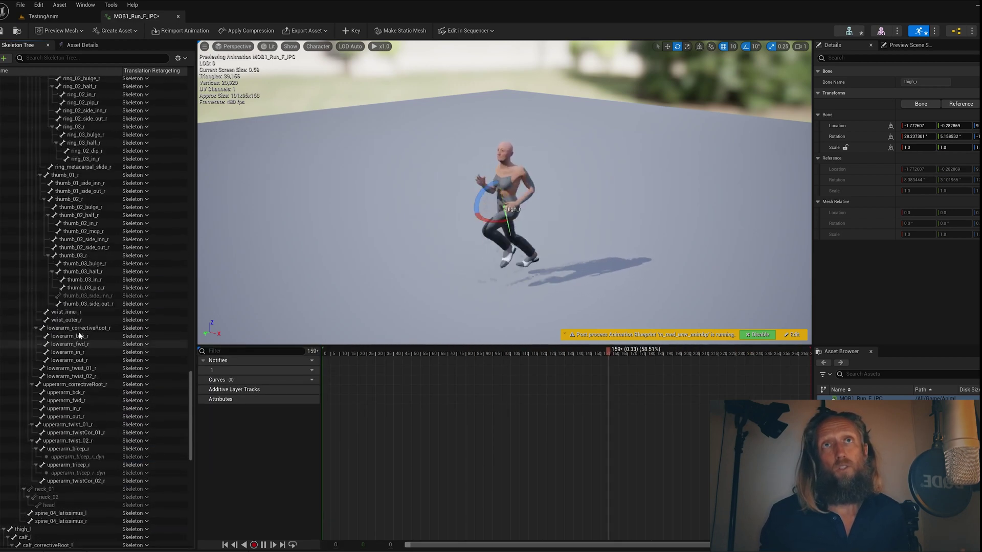
scroll(121, 244, "up", 5)
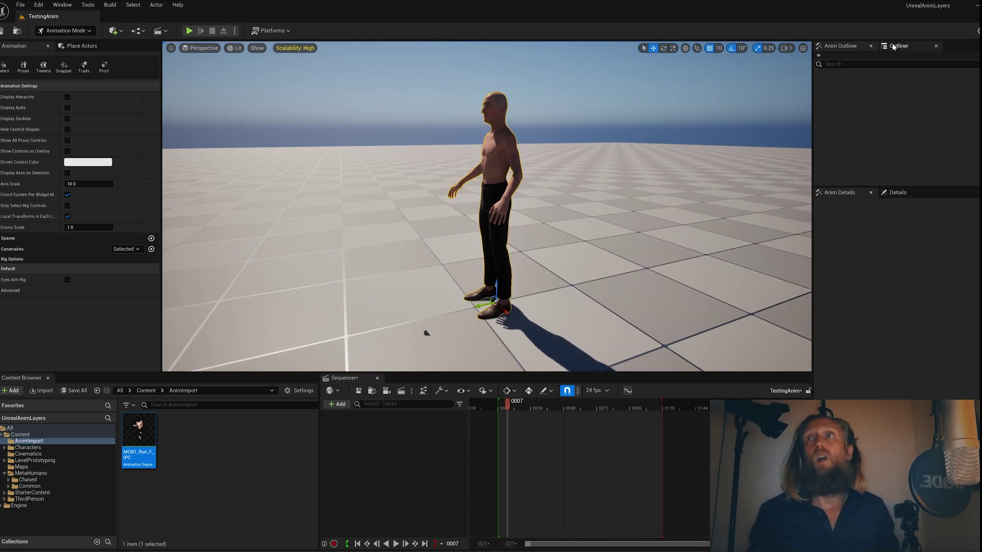
Add BP_Chased to the sequence, remove its layered control rig track, and select Body.
left_click_drag(424, 403, 391, 428)
left_click(418, 441)
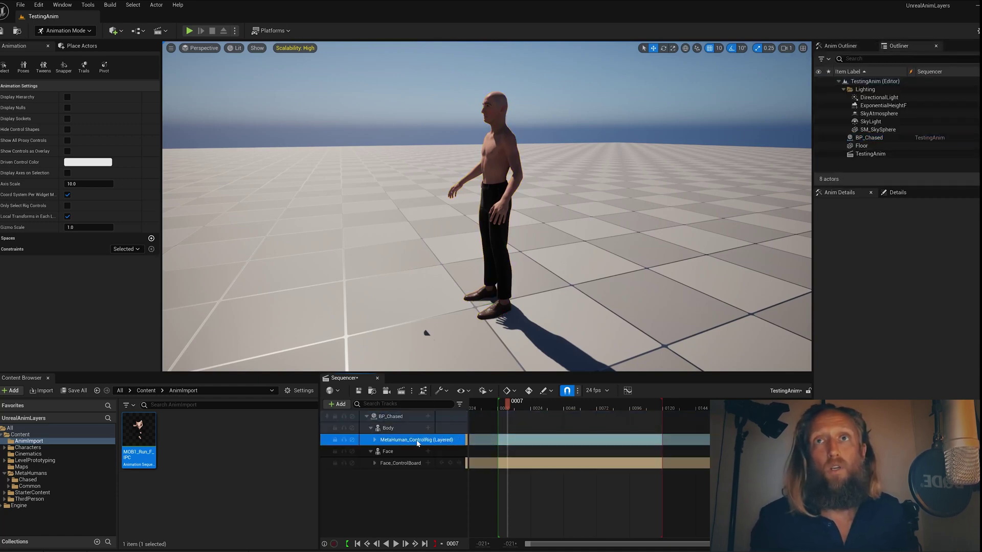
key("Delete")
left_click(398, 432)
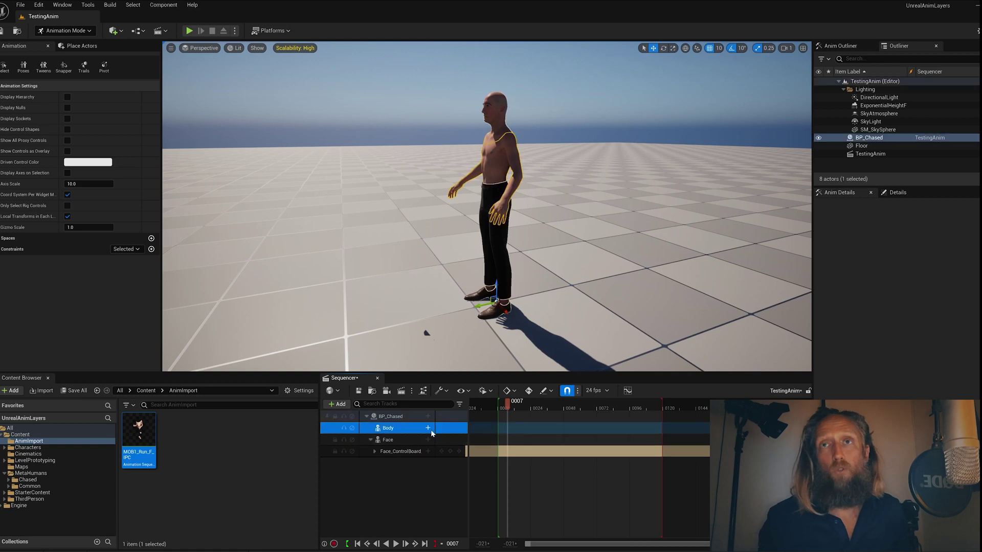
Add the MOB1_Run_F_IPC animation to the Body track, found by searching 'mob'.
left_click(428, 416)
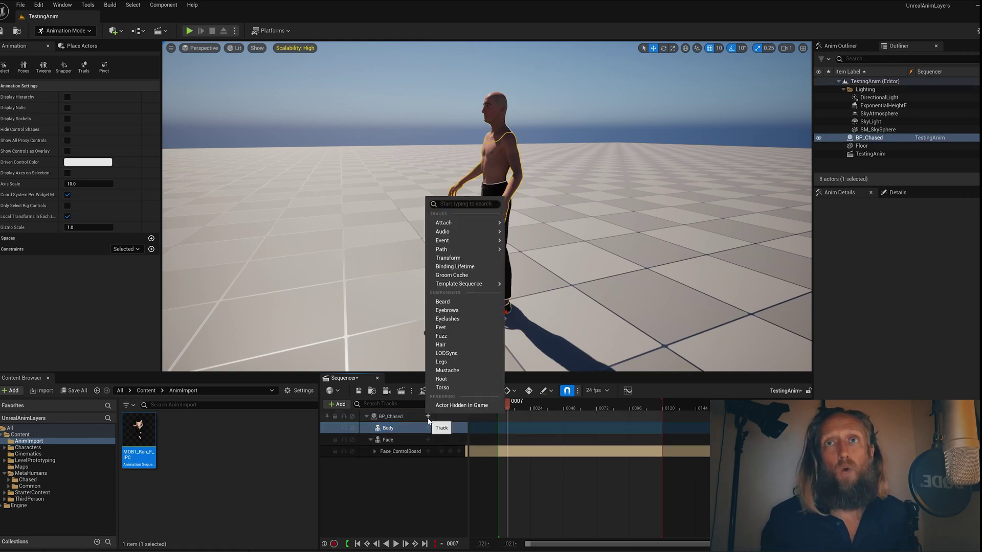
left_click(427, 428)
mouse_move(465, 44)
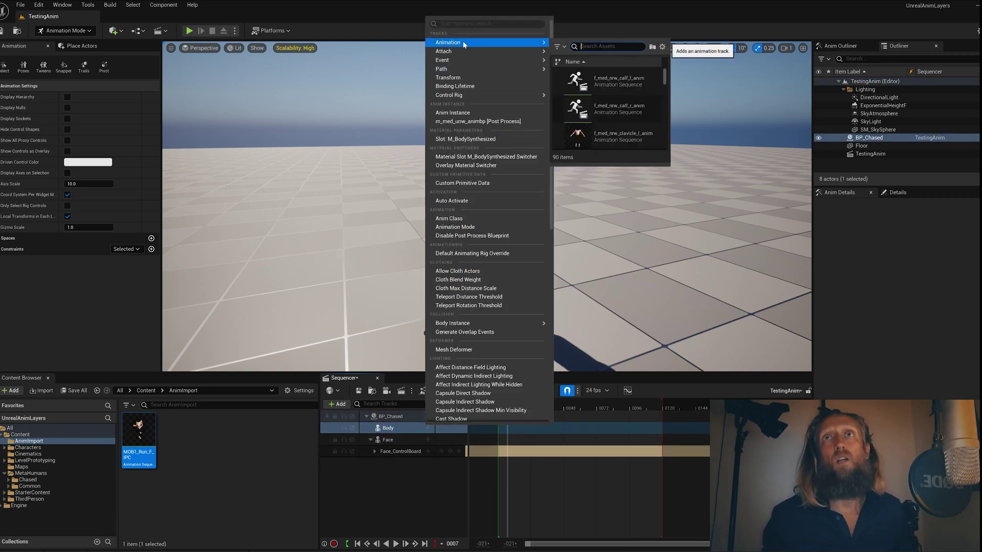
type("mob")
left_click(603, 77)
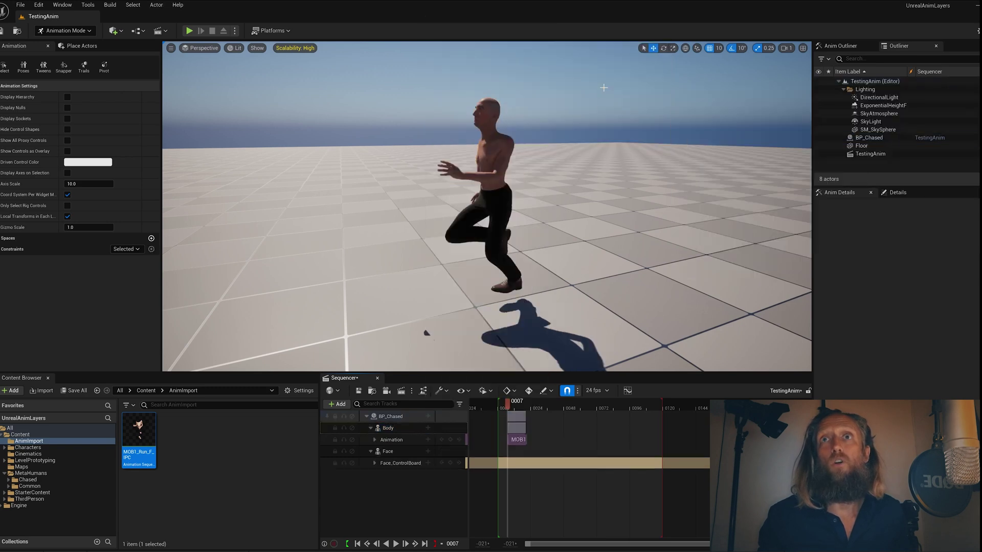
Align the run section to frame 0 and preview the character running.
mouse_move(513, 418)
left_mouse_down()
mouse_move(498, 419)
mouse_move(508, 416)
left_mouse_up()
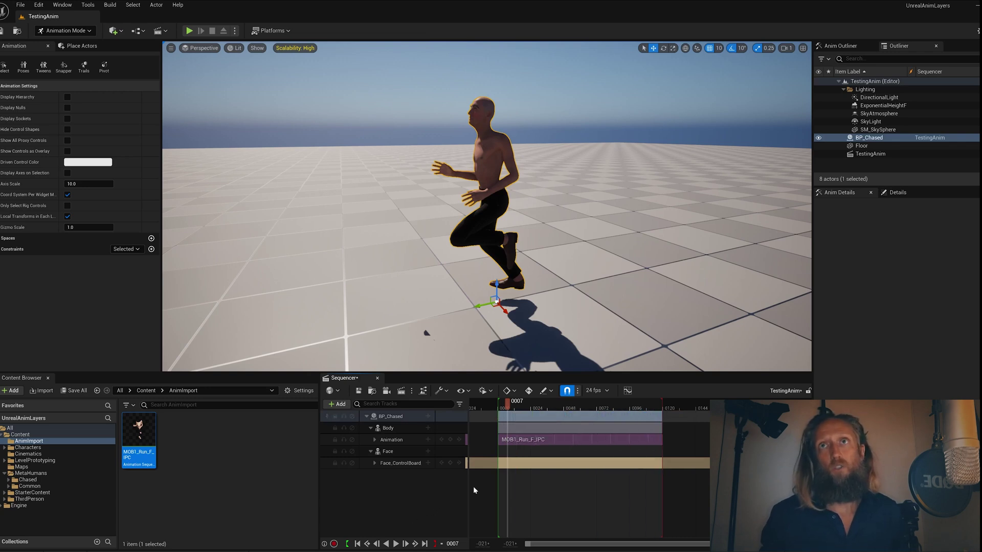
left_click_drag(507, 409, 500, 406)
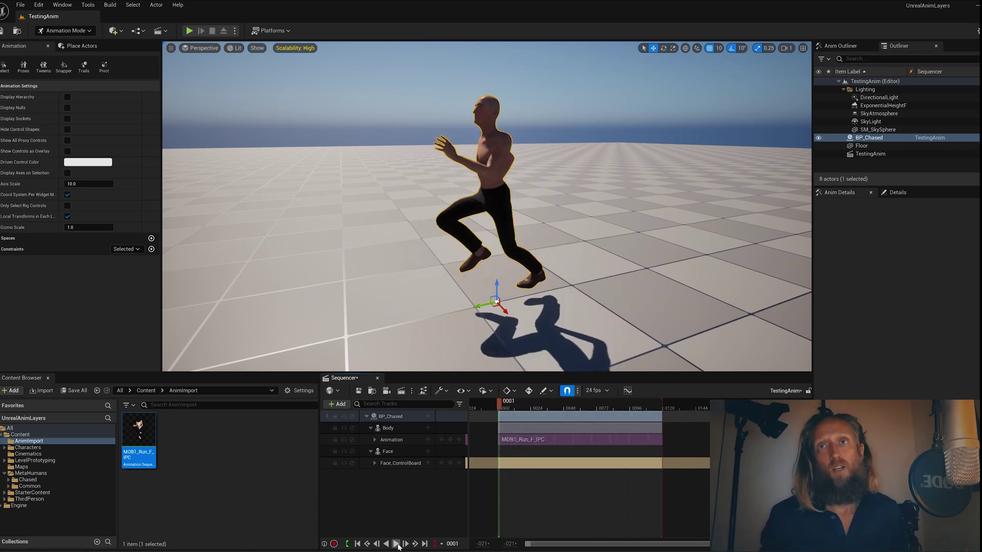
left_click(396, 544)
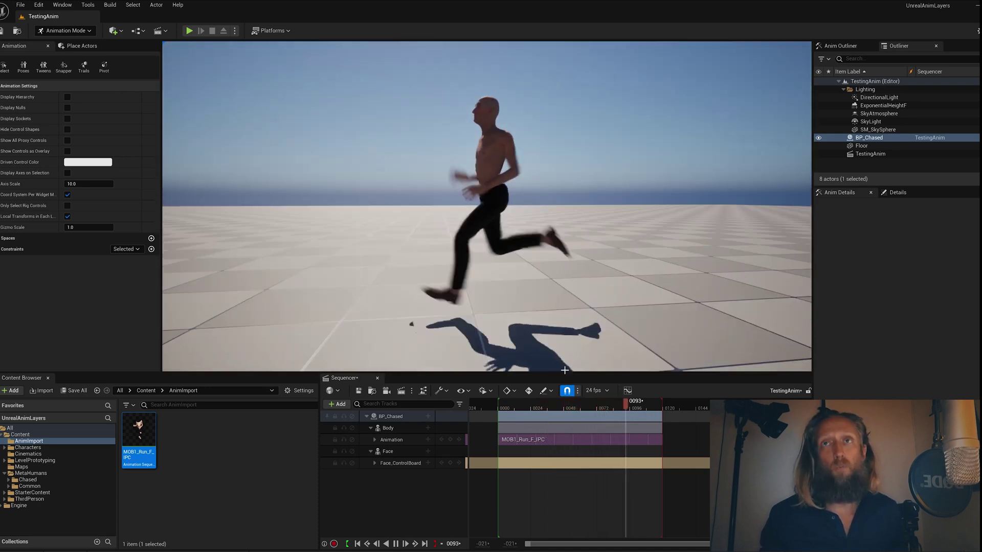
left_click_drag(541, 404, 501, 407)
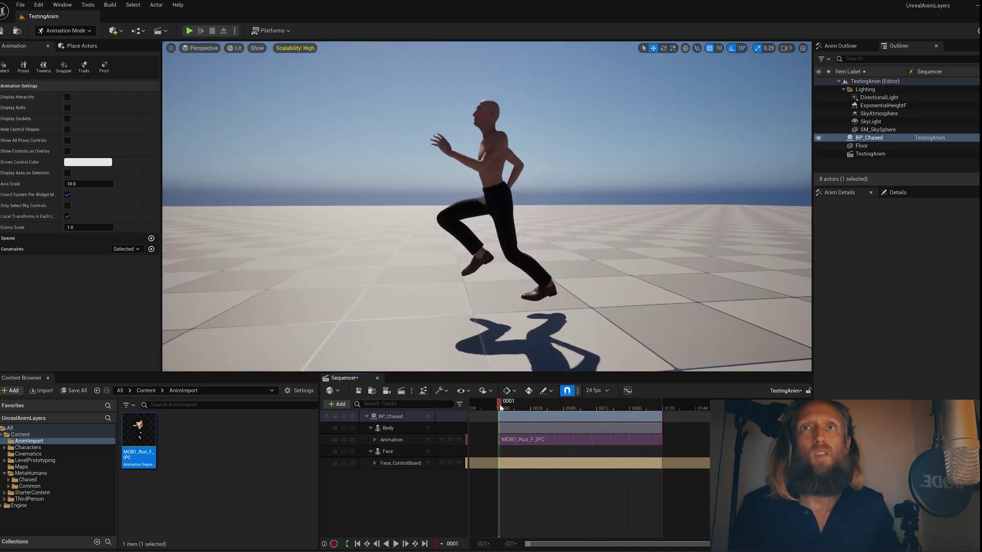
Add a MetaHuman_ControlRig track to Body and expand it to show controls like global_ctrl.
left_click(397, 431)
left_click(427, 428)
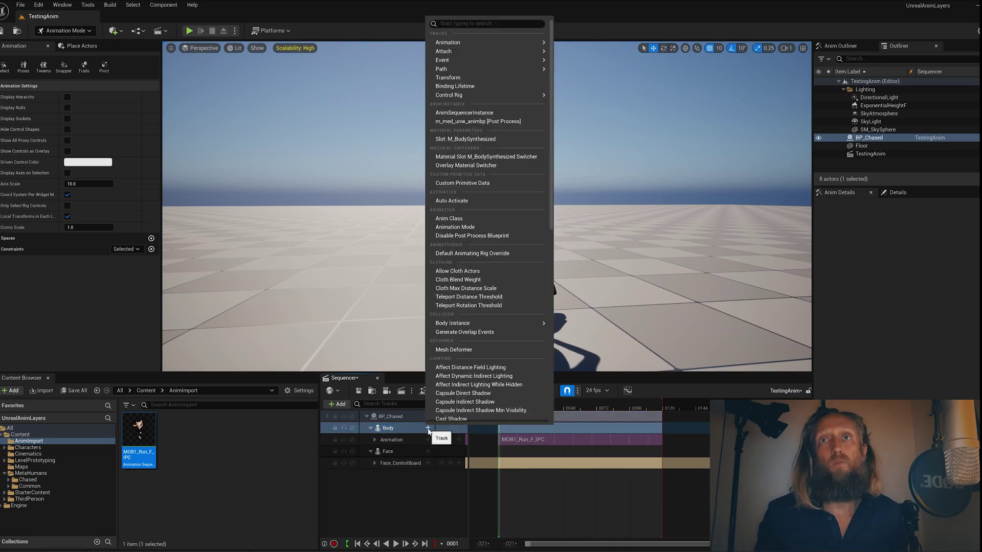
mouse_move(523, 96)
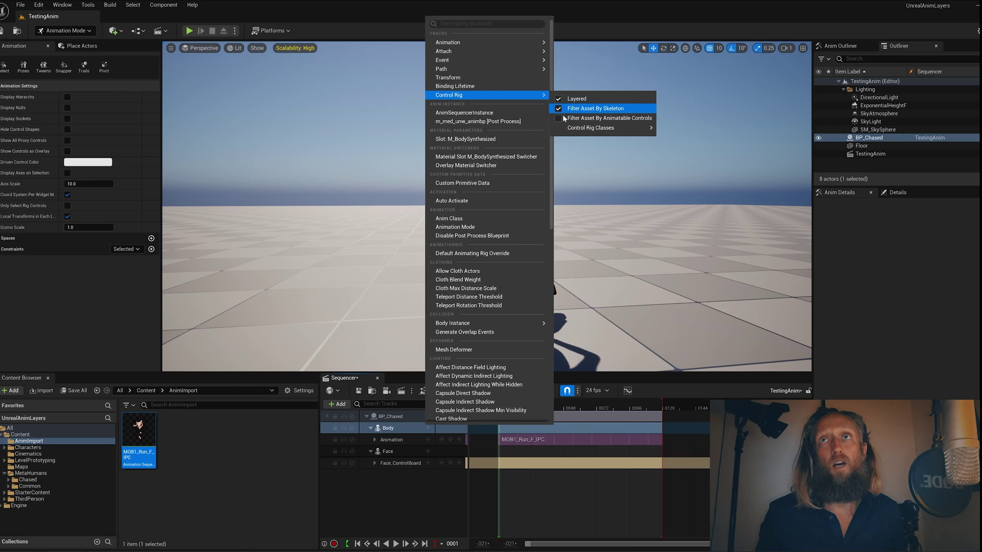
mouse_move(615, 133)
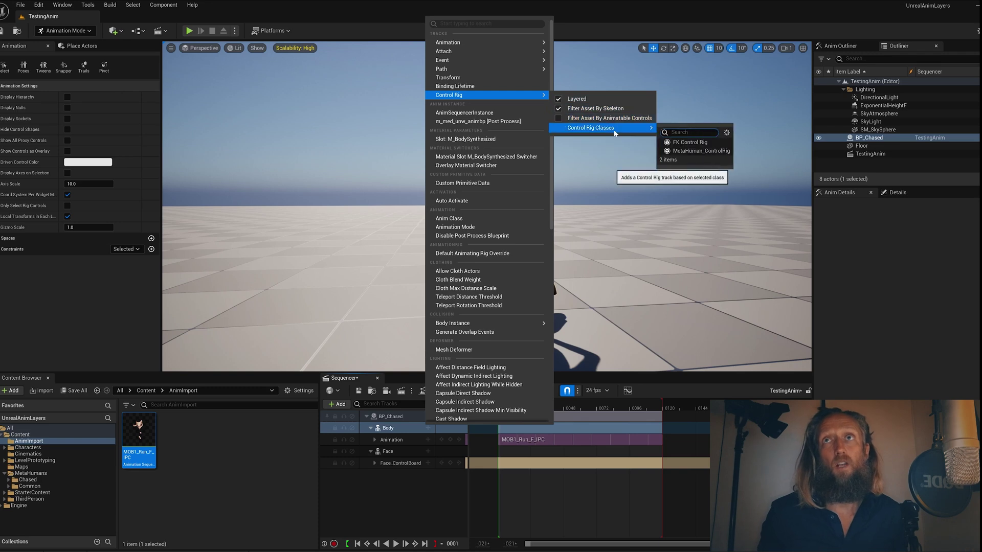
left_click(697, 150)
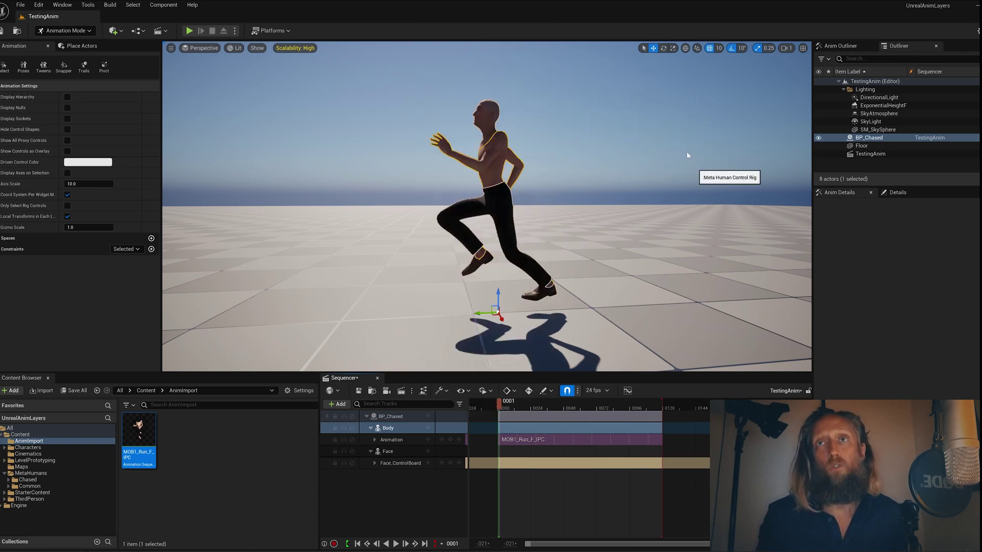
left_click(510, 407)
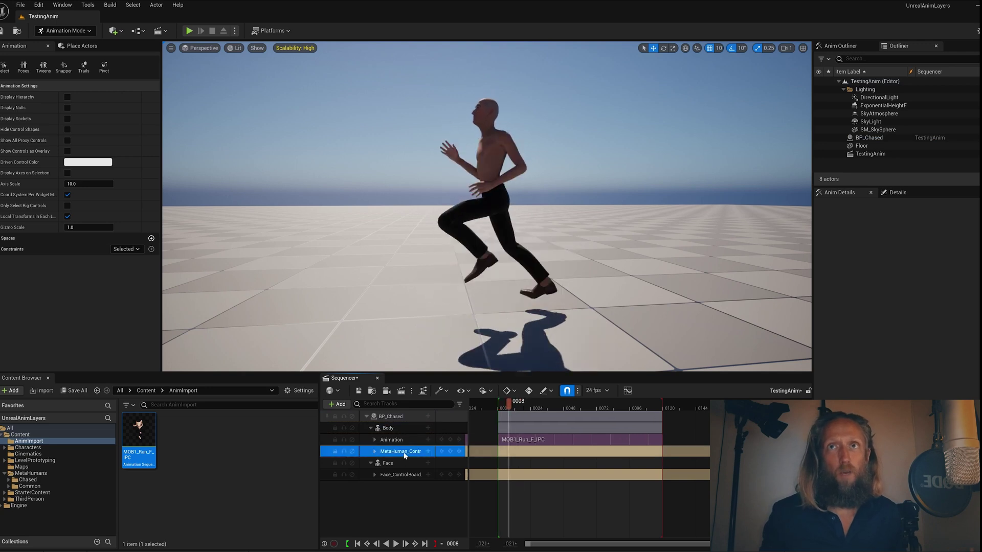
left_click(375, 451)
left_click(392, 464)
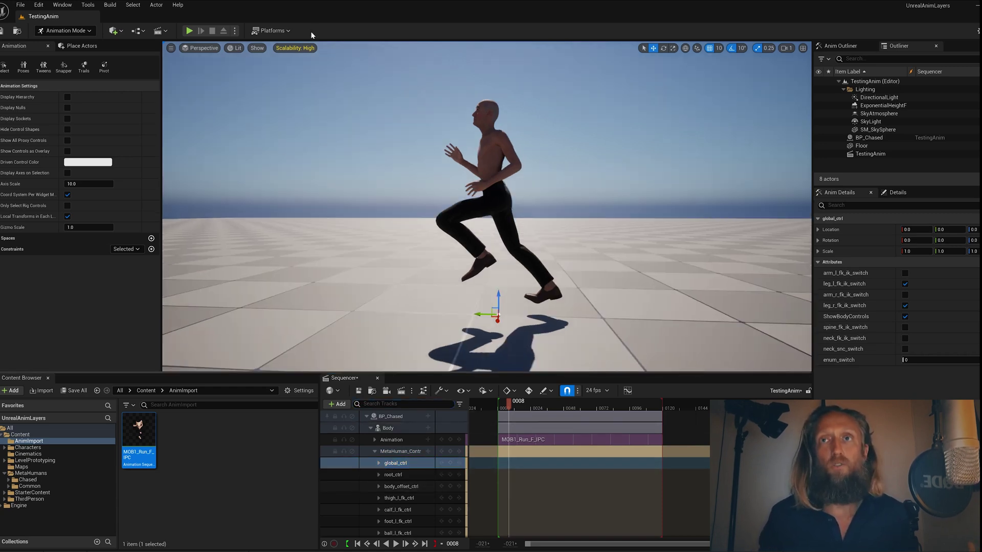
Select body_offset_ctrl, turn off Game View with G, and orbit closer to the character.
left_click(258, 48)
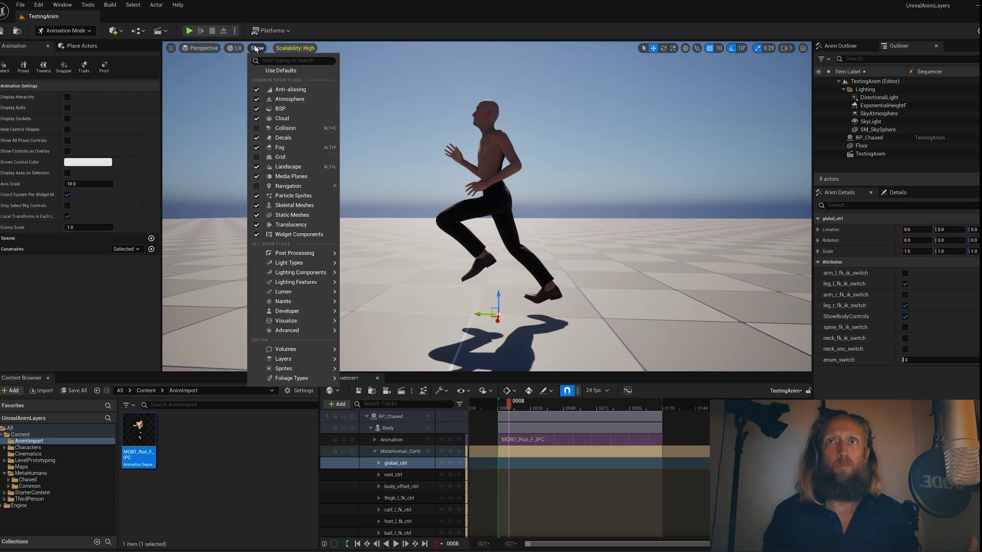
left_click(257, 48)
left_click(402, 486)
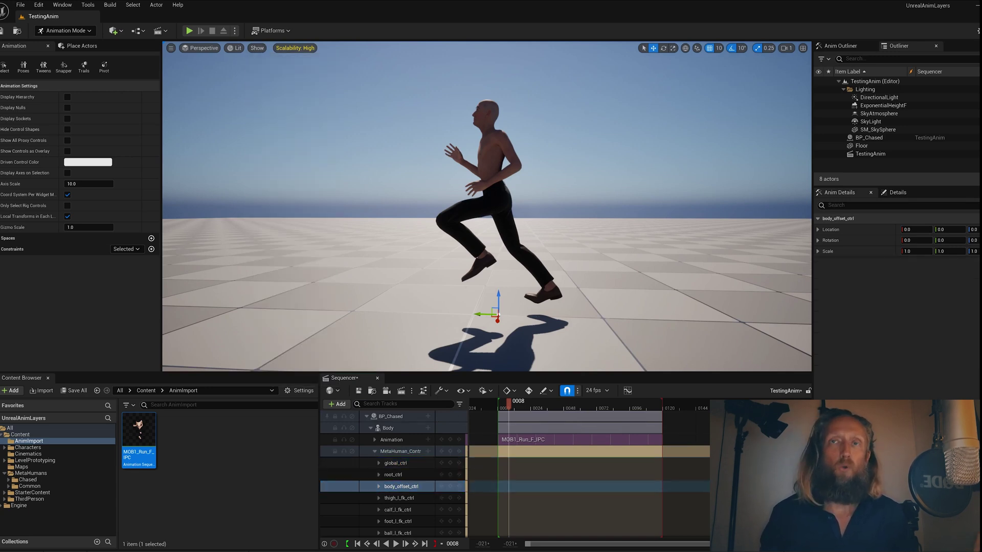
key("g")
left_click_drag(564, 214, 564, 213, "alt")
Lean spine_02_ctrl back about 10° and key it at frame 0000.
left_click_drag(394, 161, 394, 161, "alt")
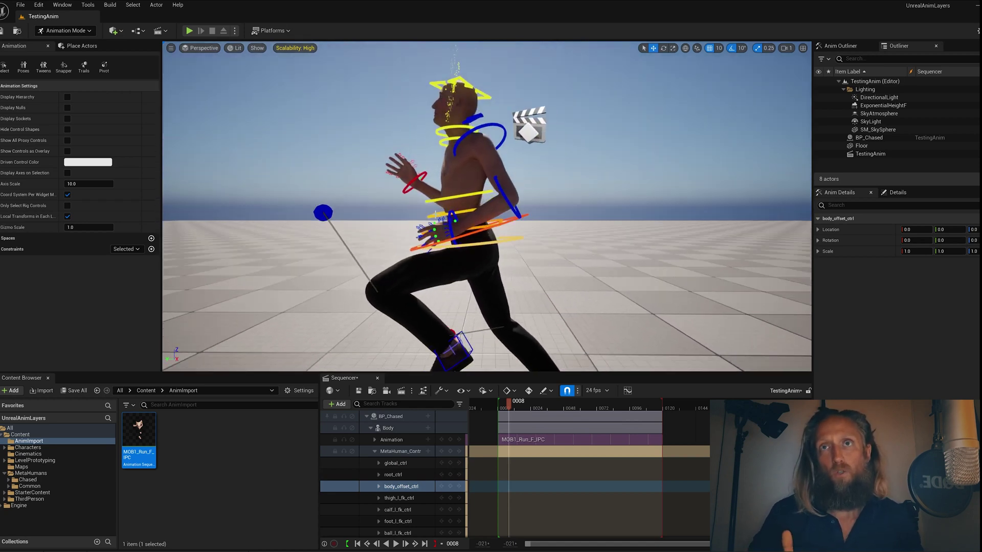
left_click(458, 193)
key("e")
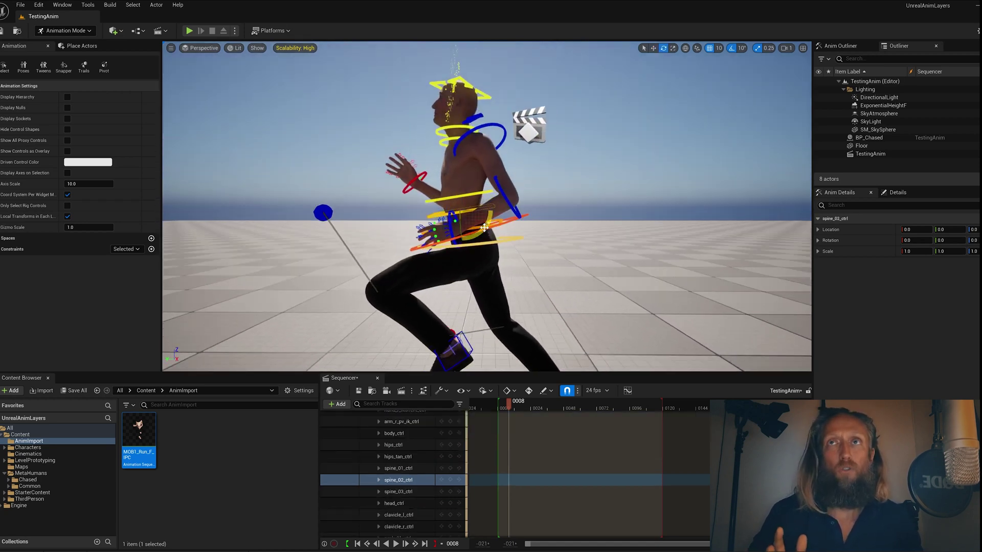
left_click_drag(484, 230, 480, 215)
key("ctrl+z")
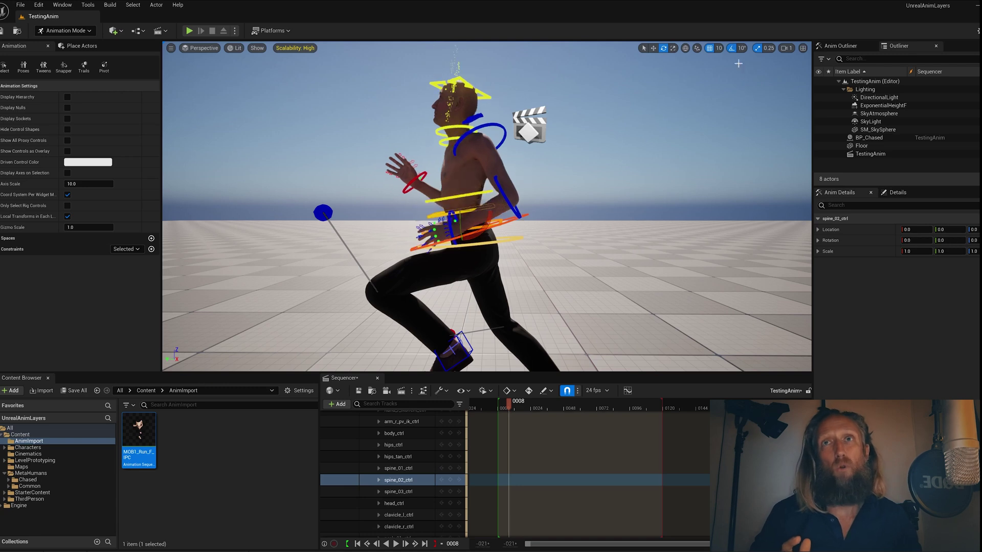
left_click_drag(513, 407, 489, 406)
scroll(489, 406, "up", 2, "ctrl")
right_click_drag(486, 230, 481, 228)
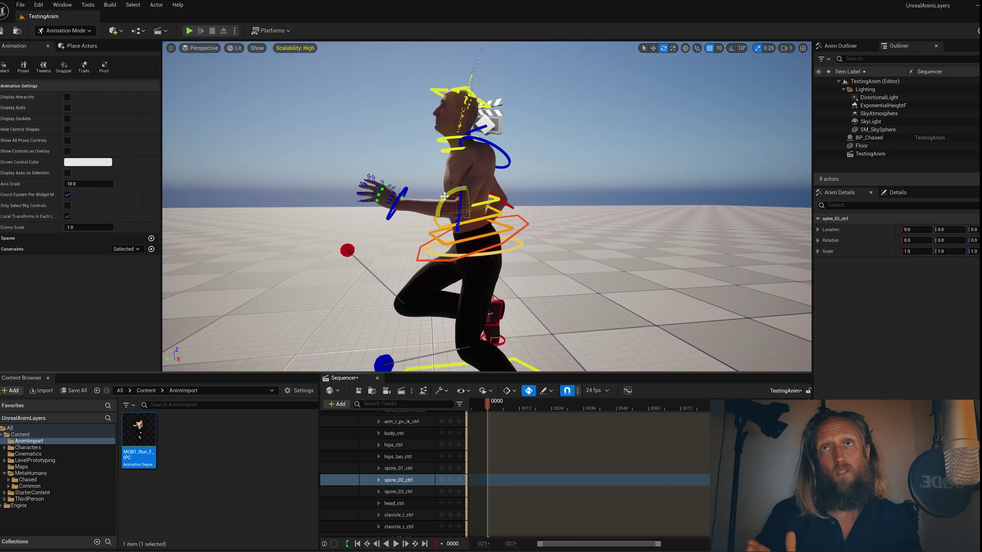
left_click_drag(442, 205, 442, 205)
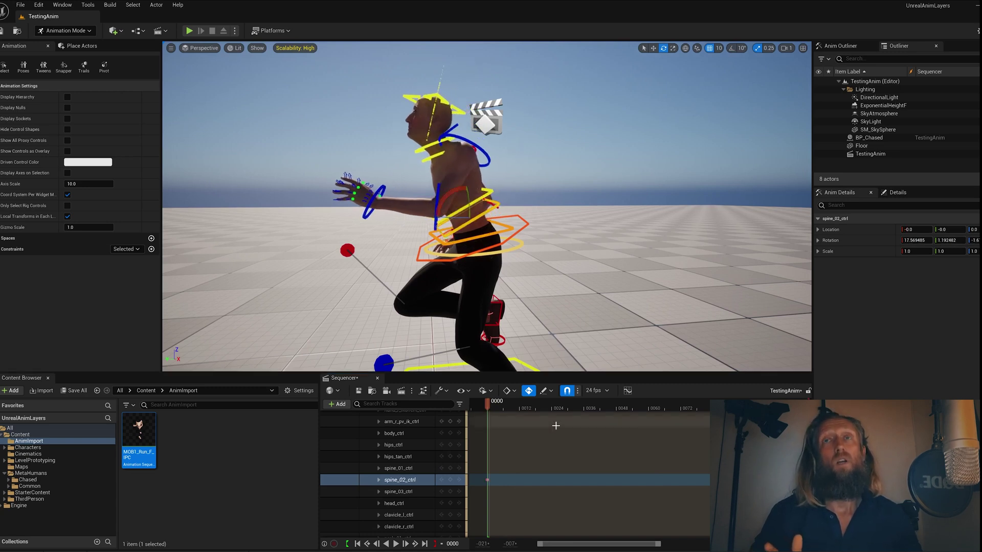
Open the Chased folder and place BP_Chased into the VictorianDecayedAlley scene.
scroll(436, 459, "down", 10)
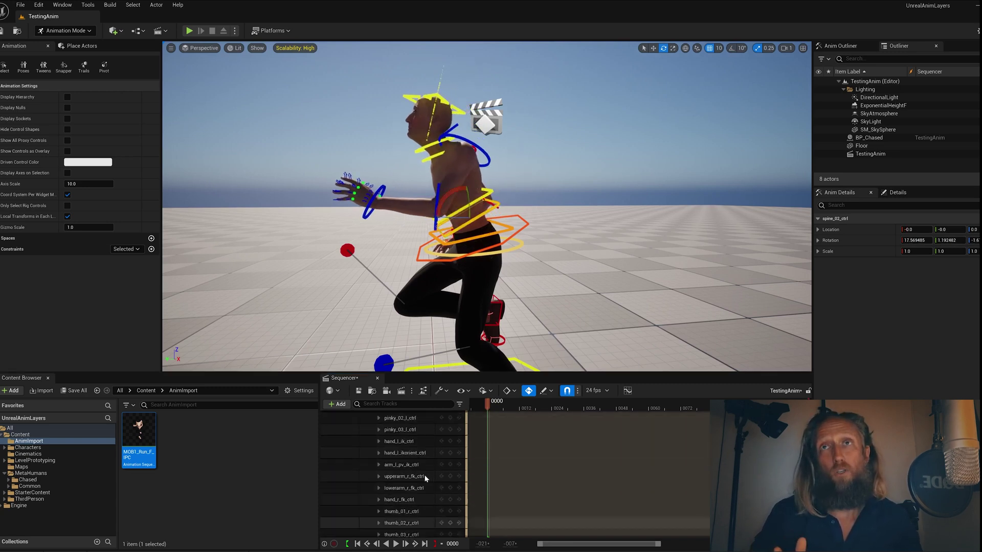
scroll(428, 482, "up", 15)
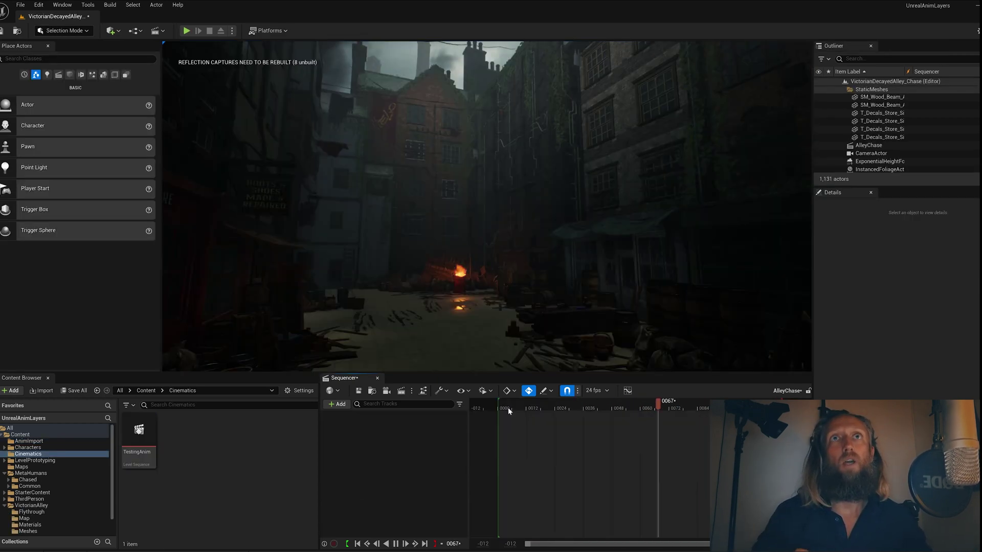
left_click(28, 479)
left_click_drag(257, 486, 418, 335)
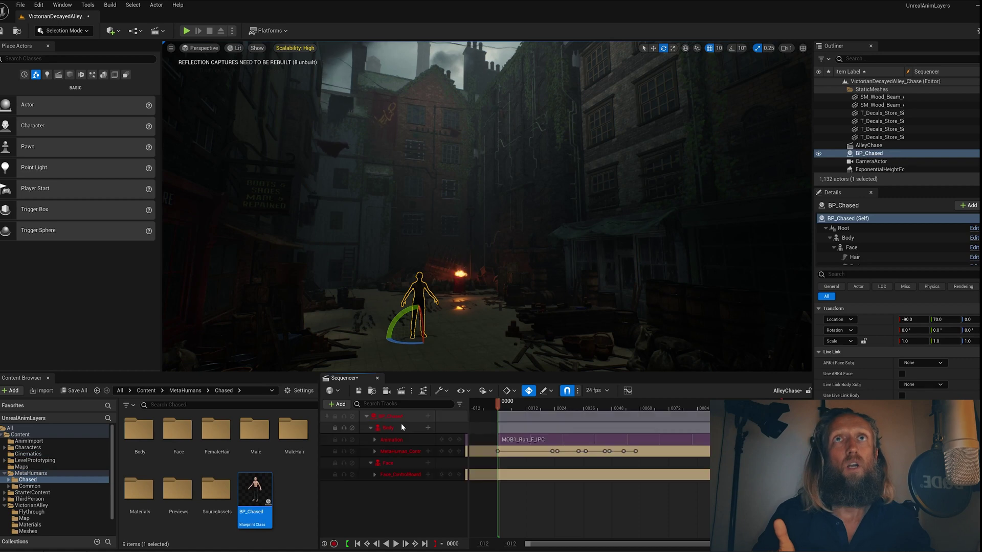
Preview the run playing in the alley and place a rect light into the scene.
right_click(432, 151)
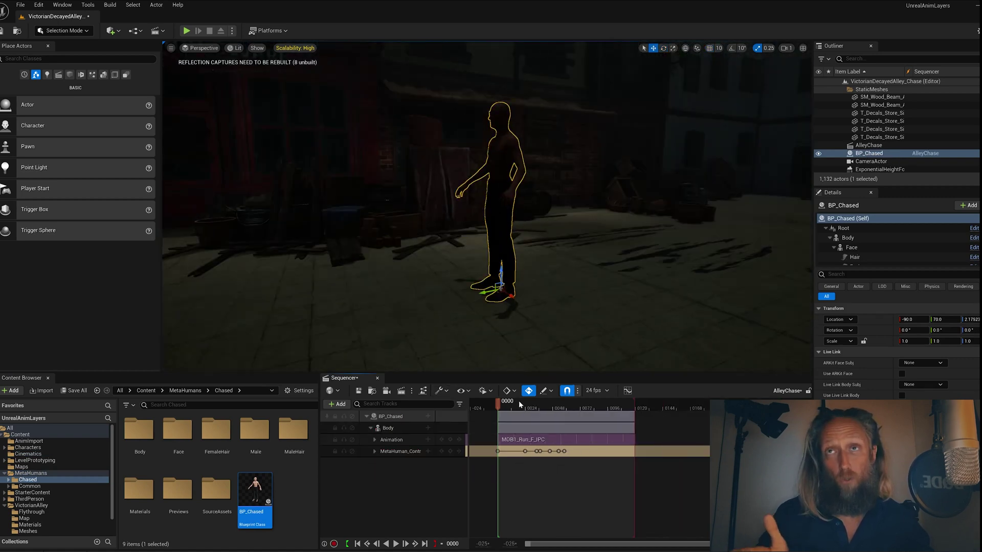
key("space")
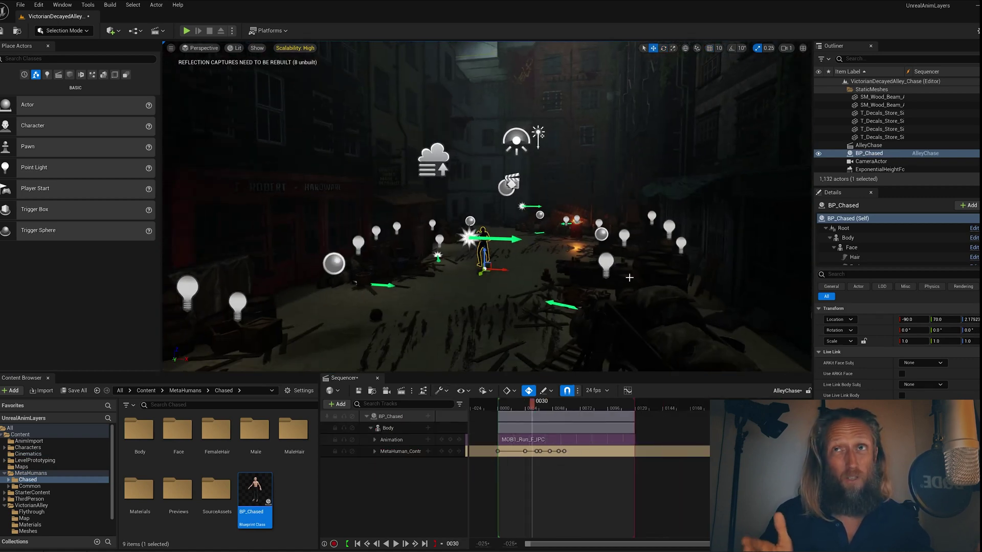
left_click(58, 74)
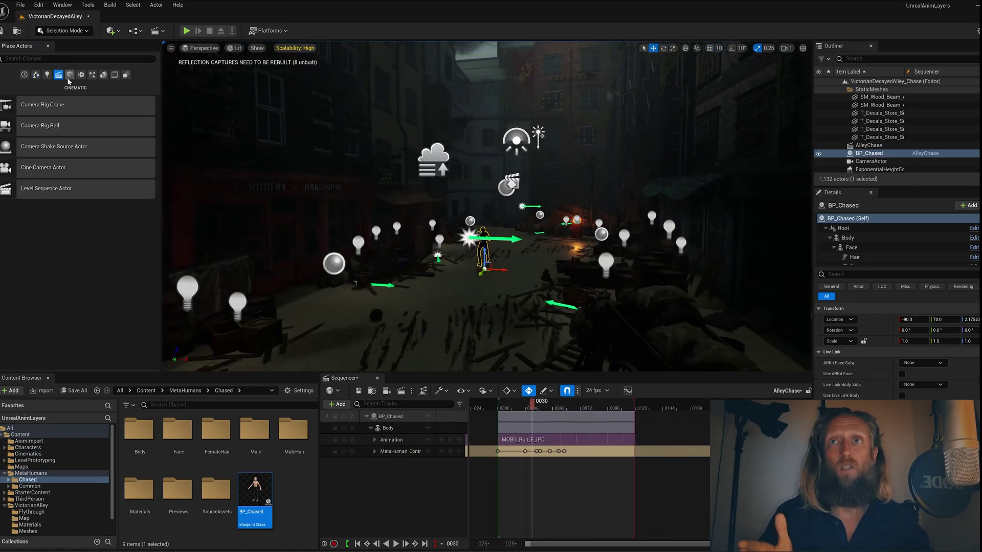
left_click_drag(65, 158, 477, 268)
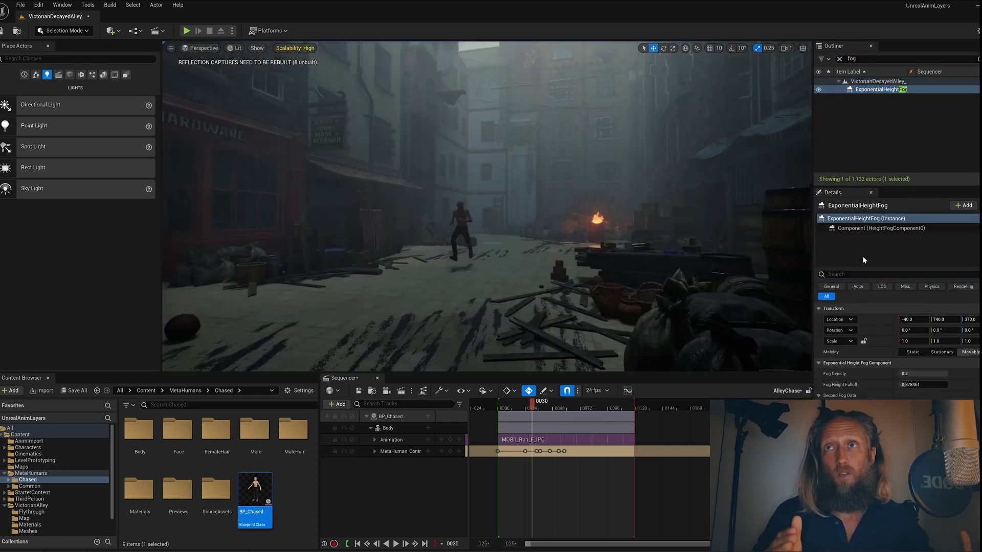
type("rec")
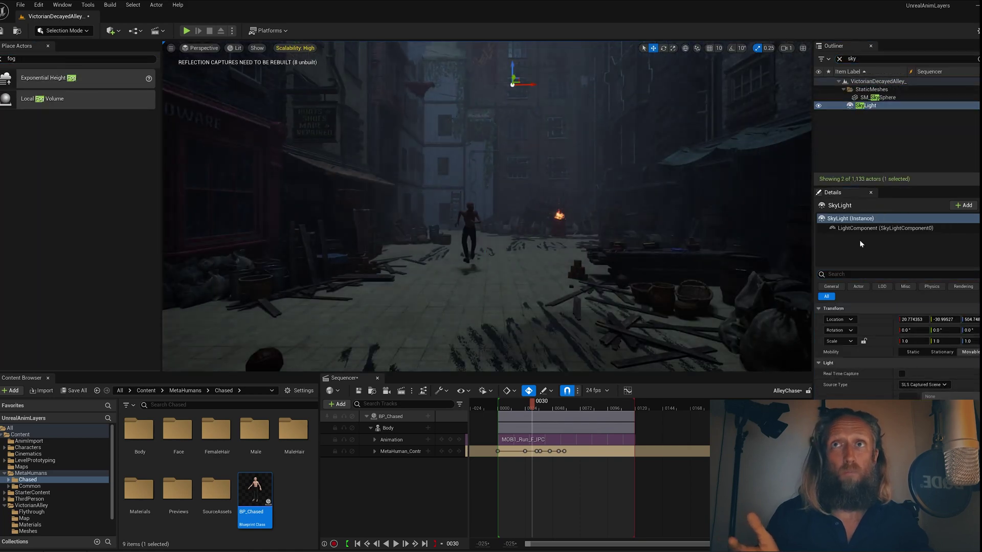
Launch Quixel Bridge and search for a stone floor surface.
left_click(62, 4)
left_click(115, 208)
type("sto")
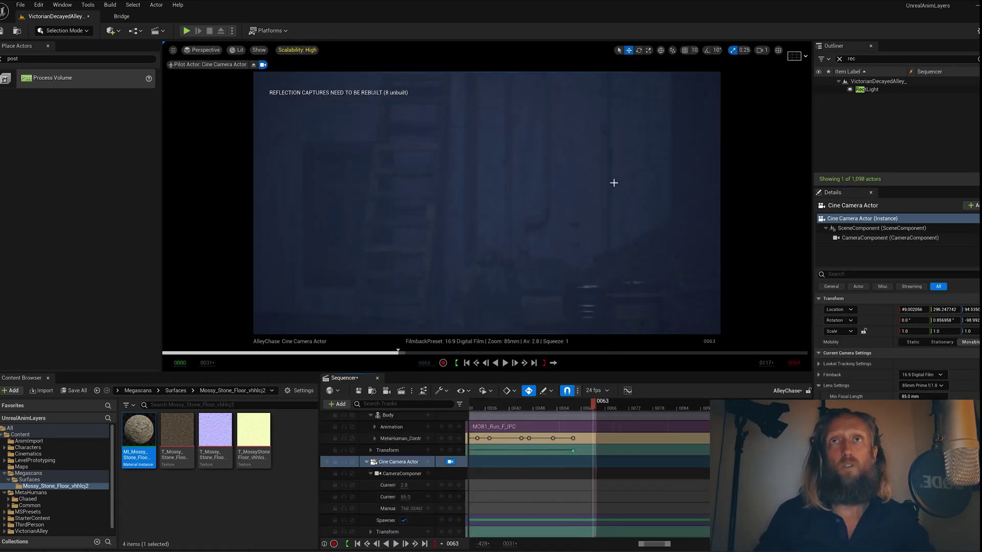
Scrub the shot forward to preview the run and select the cine camera's track.
left_click_drag(511, 408, 648, 403)
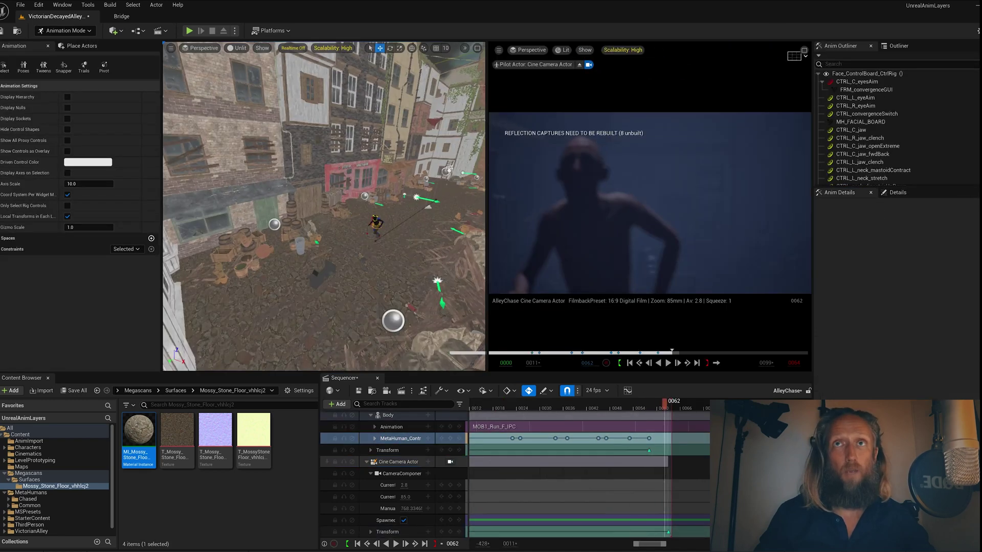
left_click(398, 462)
scroll(399, 461, "up", 3)
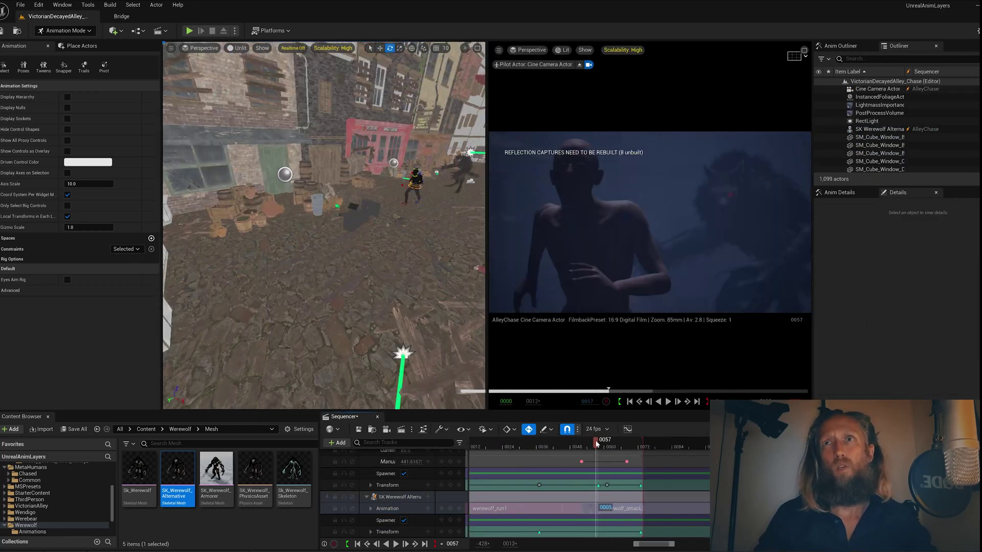
Scrub to frame 0066 and select the werewolf actor with the move tool.
left_click_drag(597, 443, 644, 443)
scroll(608, 460, "up", 3, "ctrl")
left_click(611, 450)
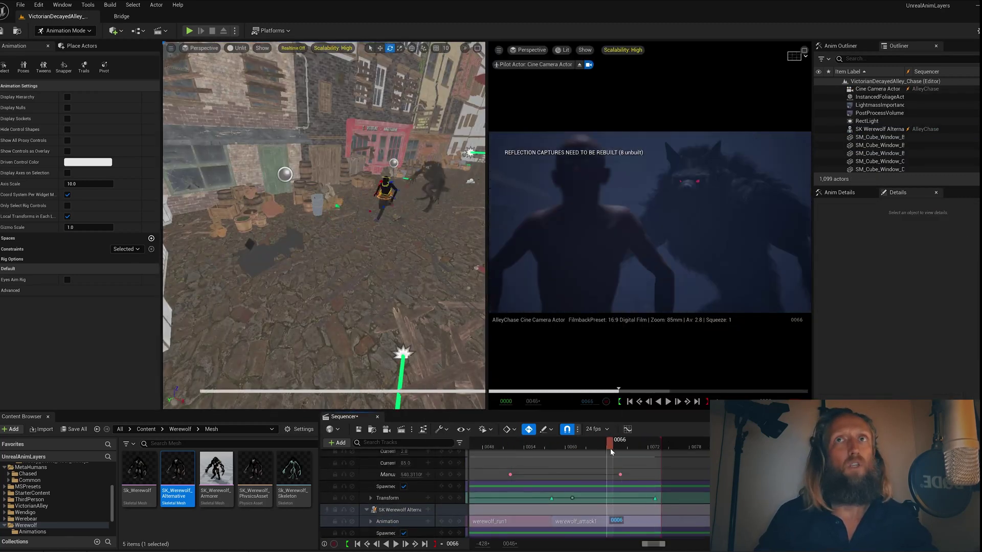
left_click(609, 524)
scroll(617, 510, "down", 1)
key("w")
scroll(646, 439, "down", 3, "ctrl")
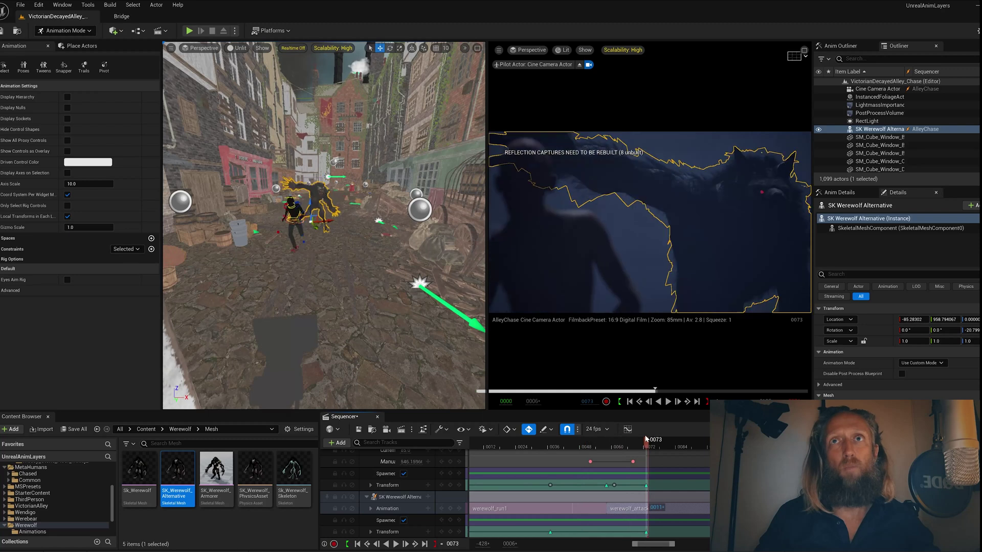
Bake the werewolf's animation to FK Control Rig and check its arm pose at frame 0066.
right_click(409, 496)
left_click(465, 363)
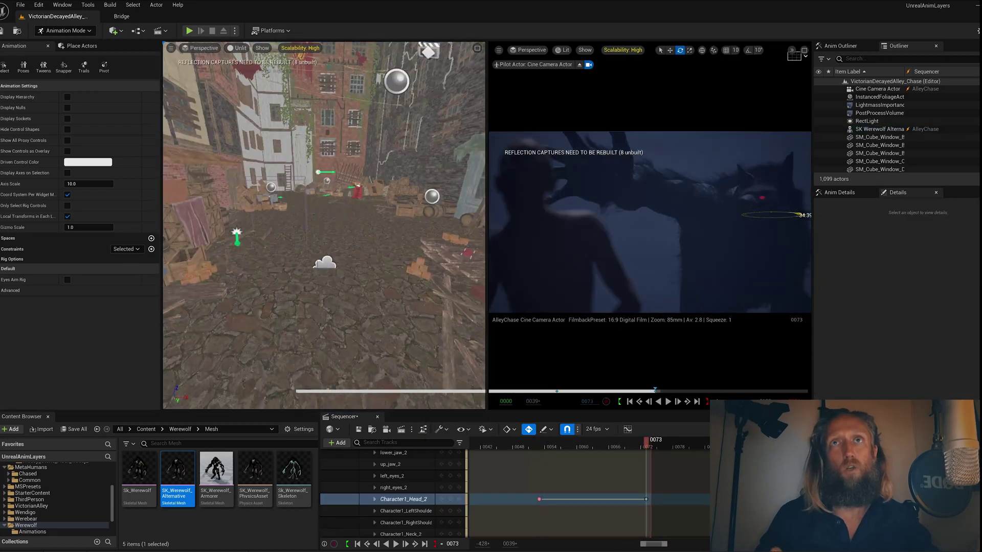
left_click_drag(623, 441, 619, 440)
scroll(399, 490, "up", 5)
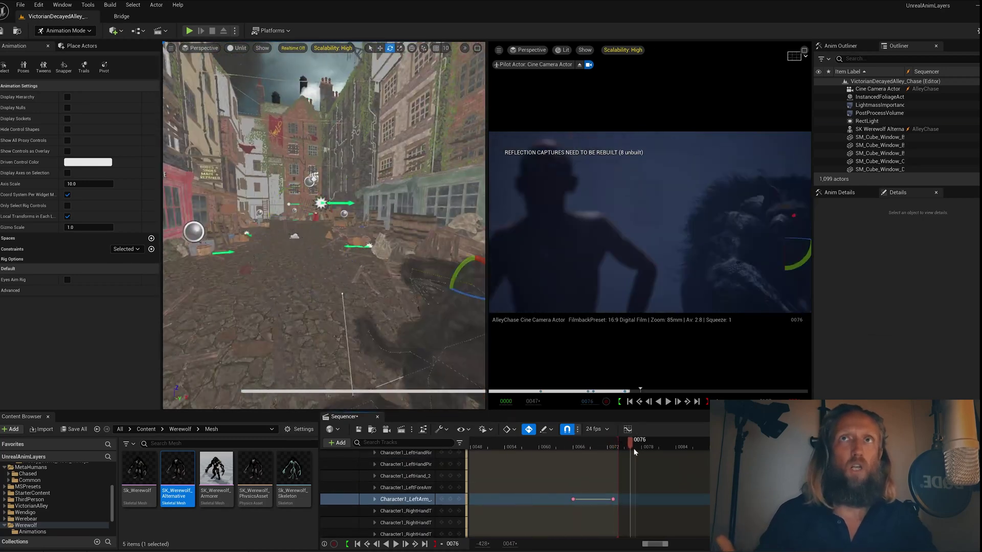
left_click_drag(612, 441, 574, 445)
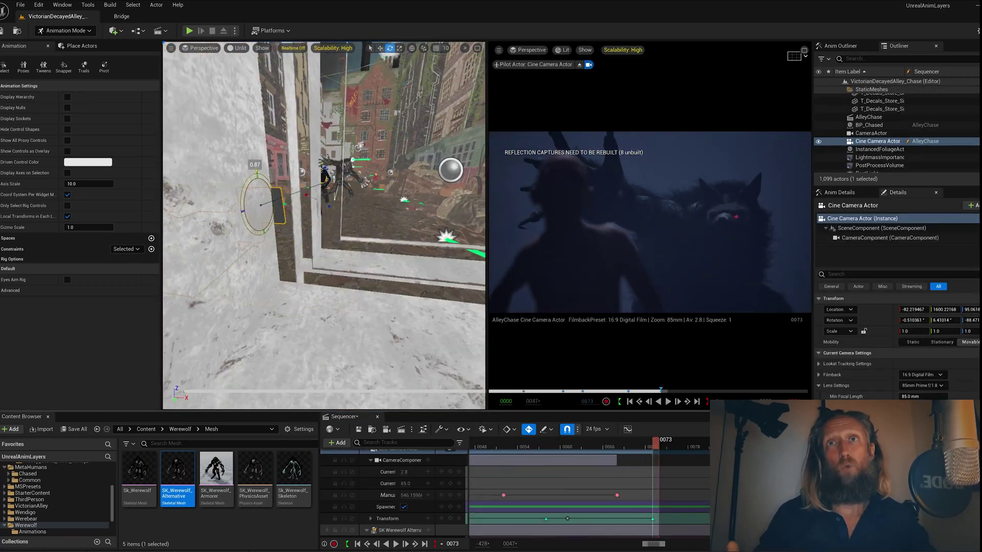
scroll(400, 491, "down", 1)
left_click(400, 491)
Position a rect light over the alley, add a third one, and select all the rect lights.
scroll(398, 486, "down", 2)
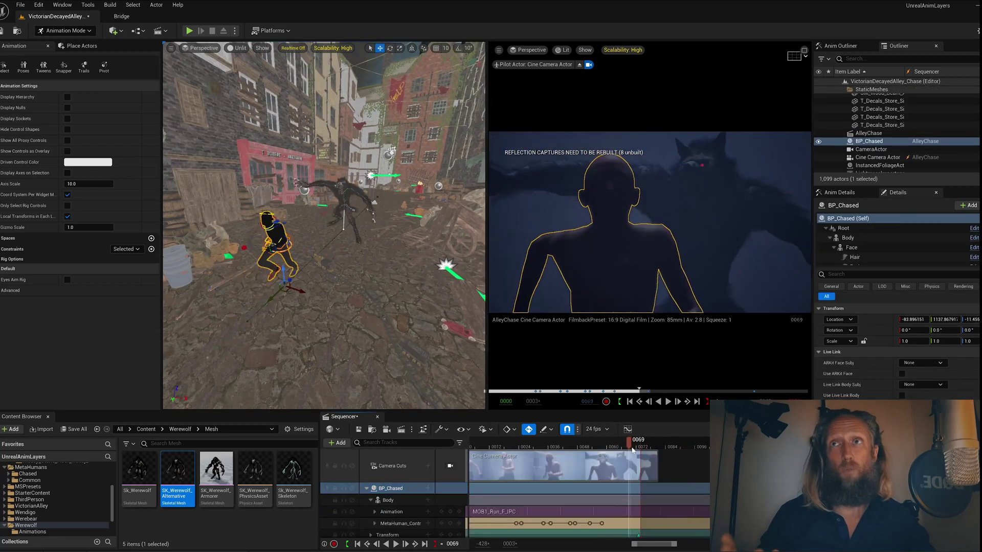
left_click(398, 485)
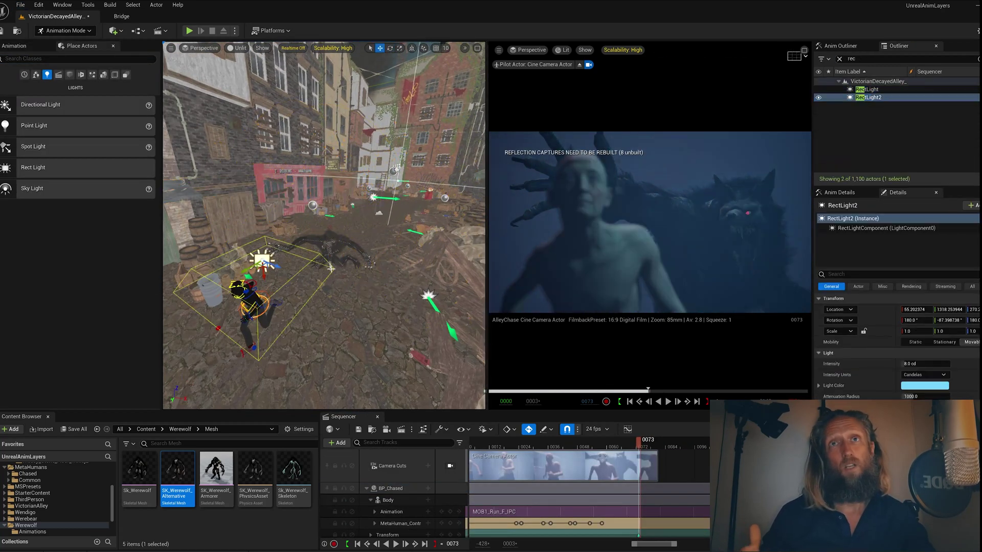
right_click_drag(324, 225, 337, 217)
left_click(614, 442)
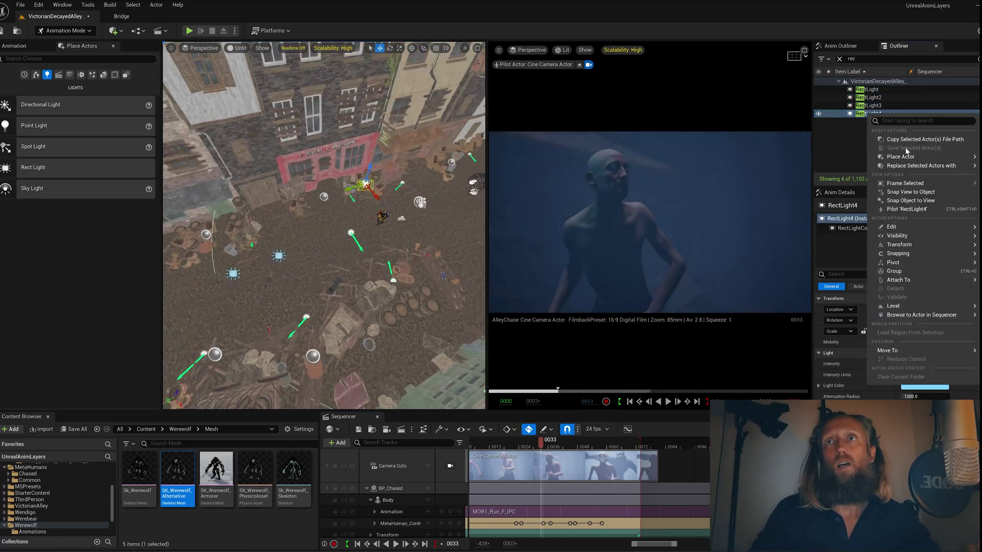
left_click(867, 97)
left_click(867, 130, "shift")
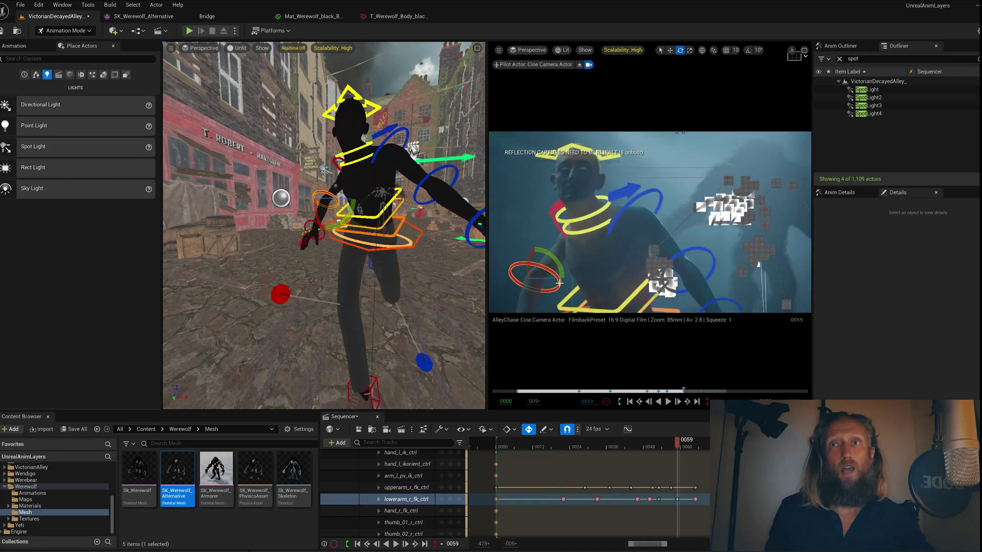
Play the sequence and return to the opening frames to adjust the arm.
left_click(667, 401)
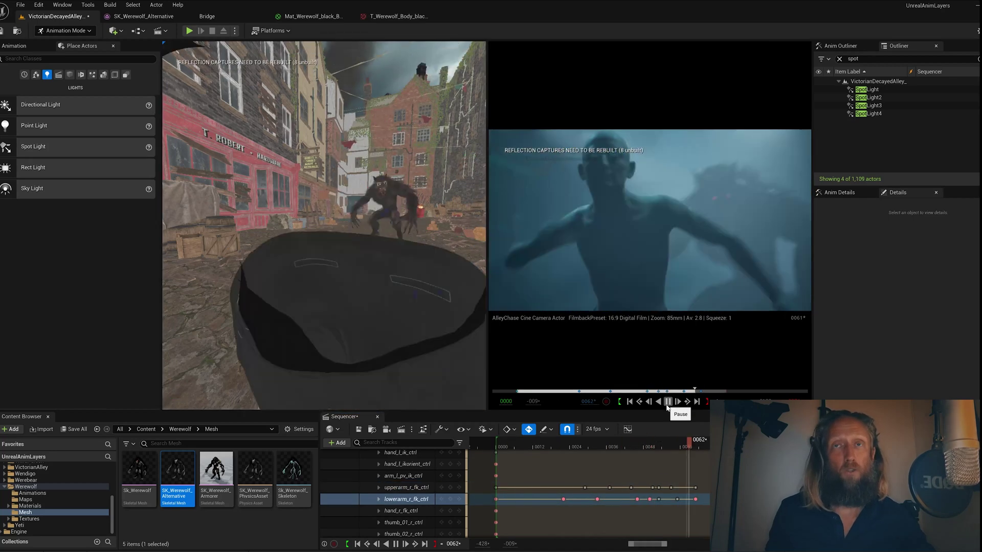
left_click_drag(553, 442, 518, 441)
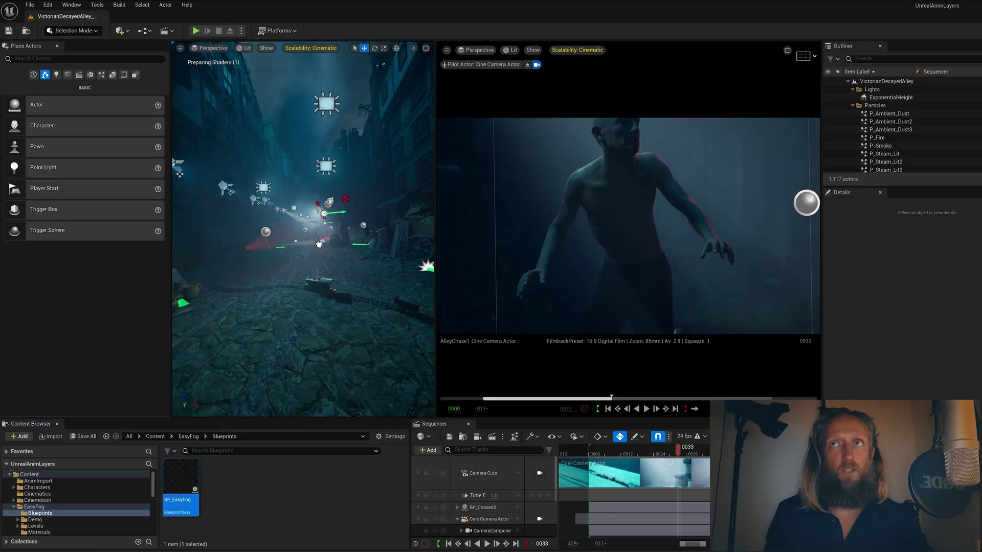
Duplicate the BP_EasyFog volume with Ctrl+D to add a second fog volume.
mouse_move(297, 214)
left_mouse_down("alt")
mouse_move(309, 210)
mouse_move(299, 197)
left_mouse_up("alt")
key("e")
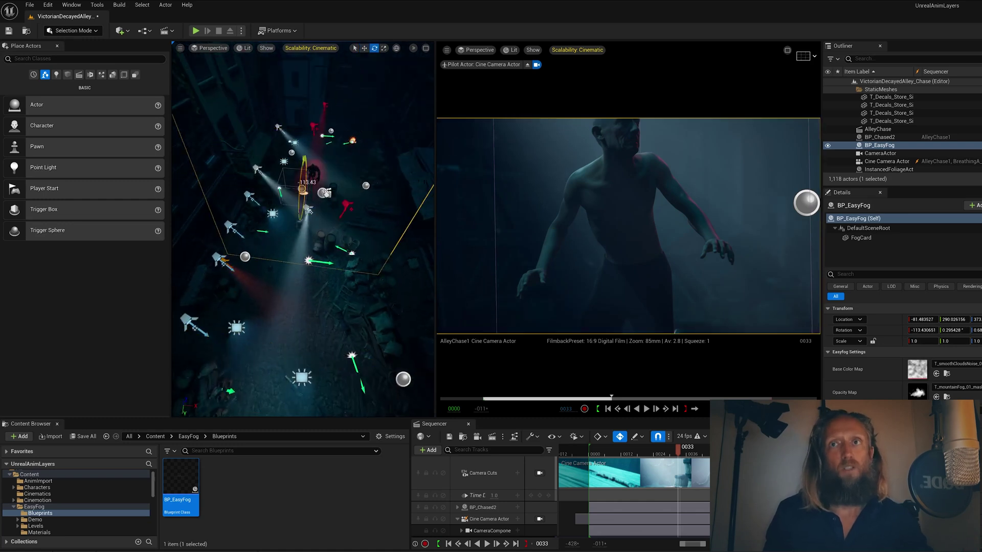
key("ctrl+d")
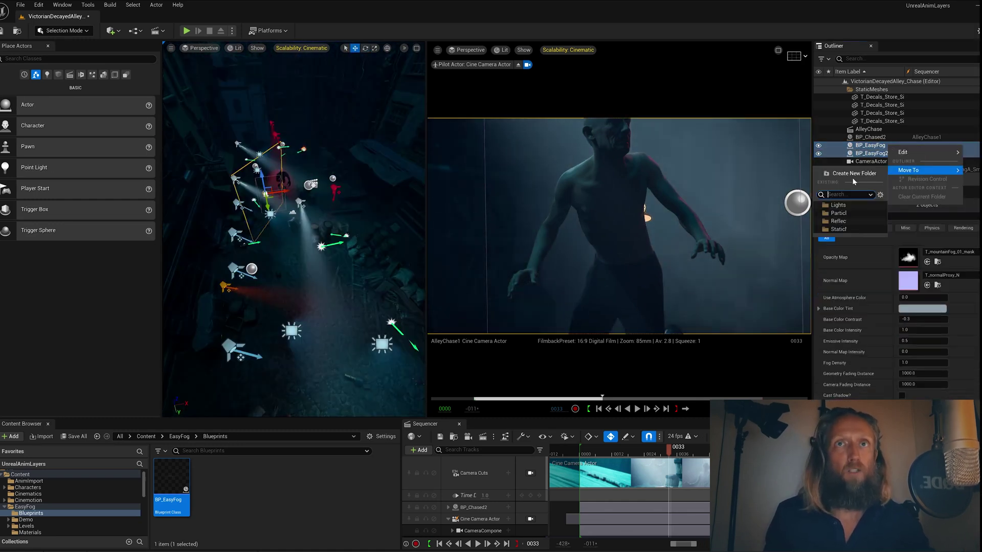
key("w")
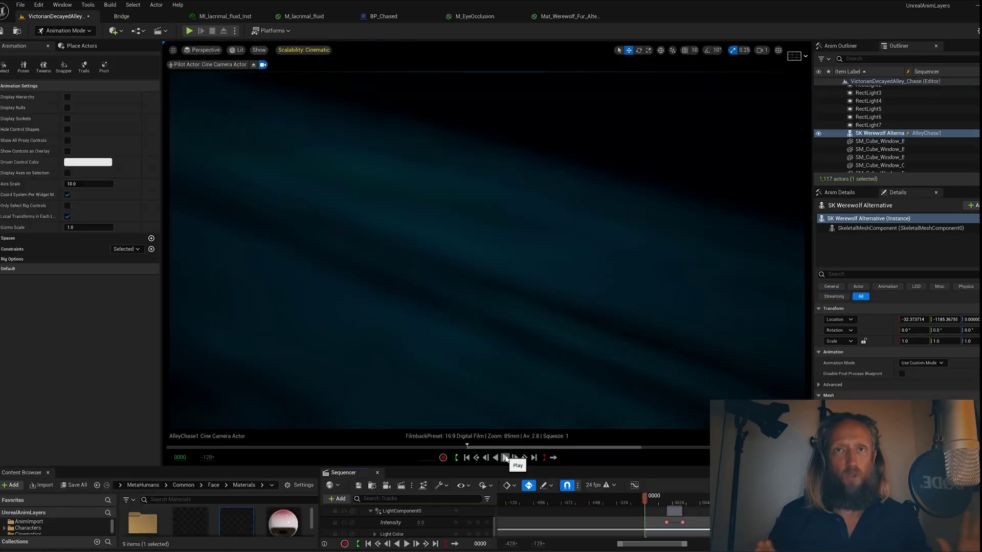
Preview the fog and lights, enable Movie Render Queue, and render AlleyChase1 locally.
left_click(505, 457)
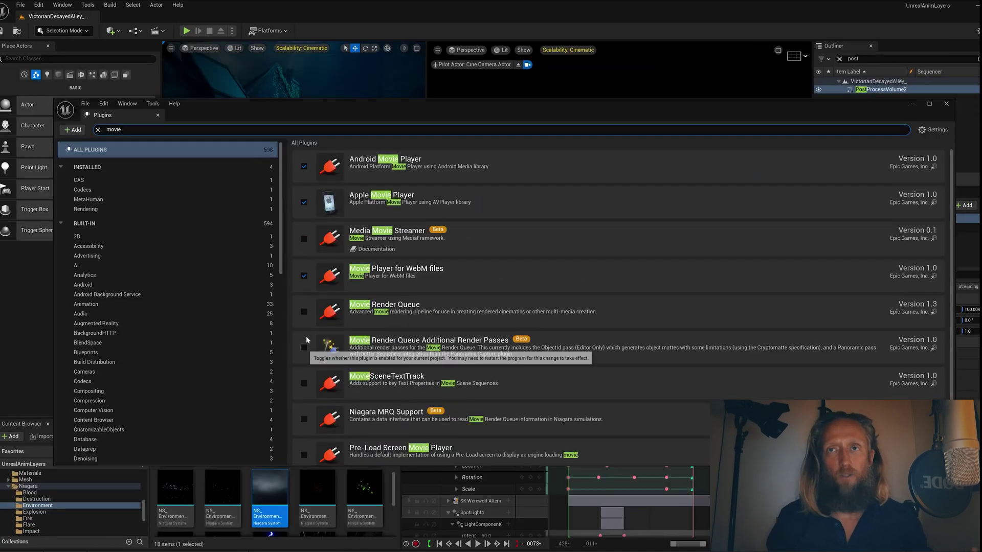
left_click(303, 311)
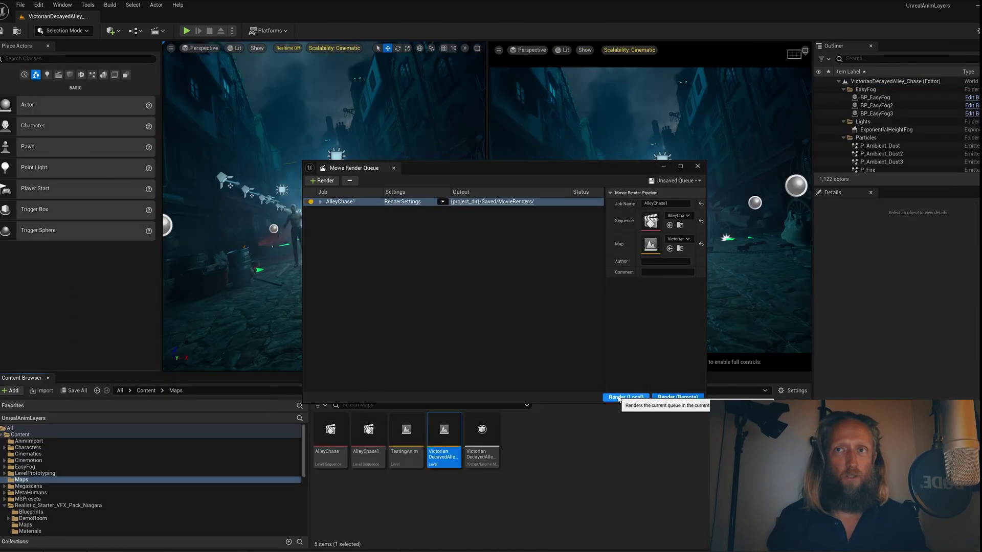
left_click(626, 397)
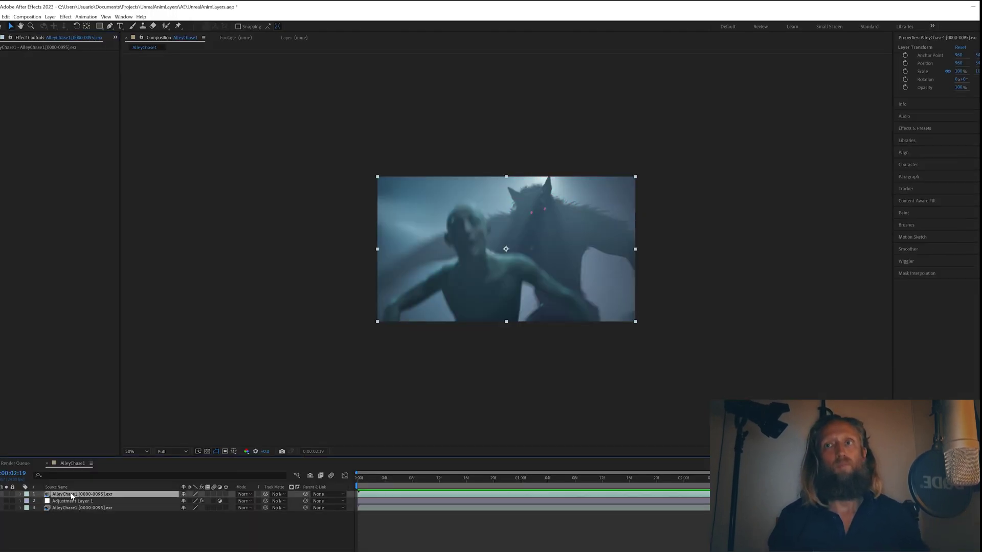
scroll(41, 339, "up", 10)
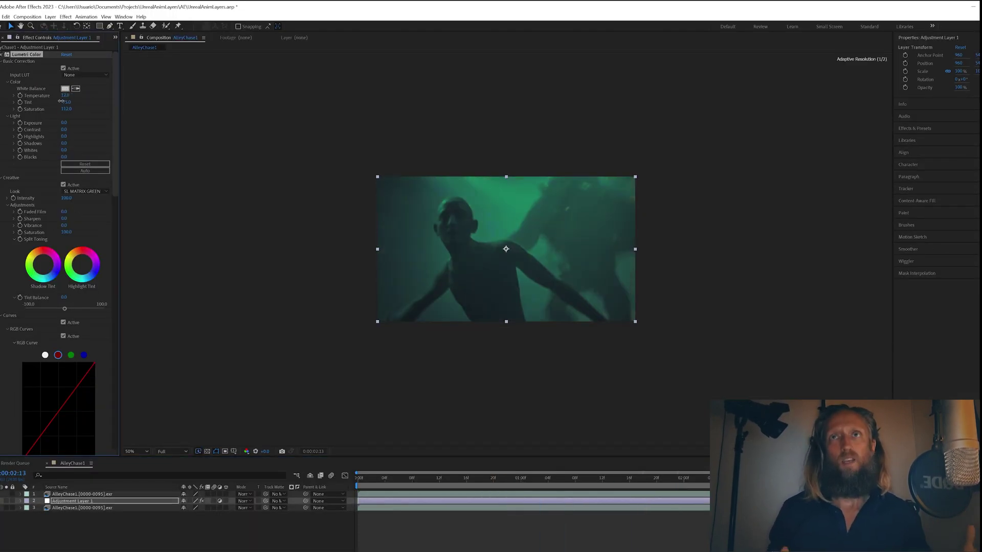